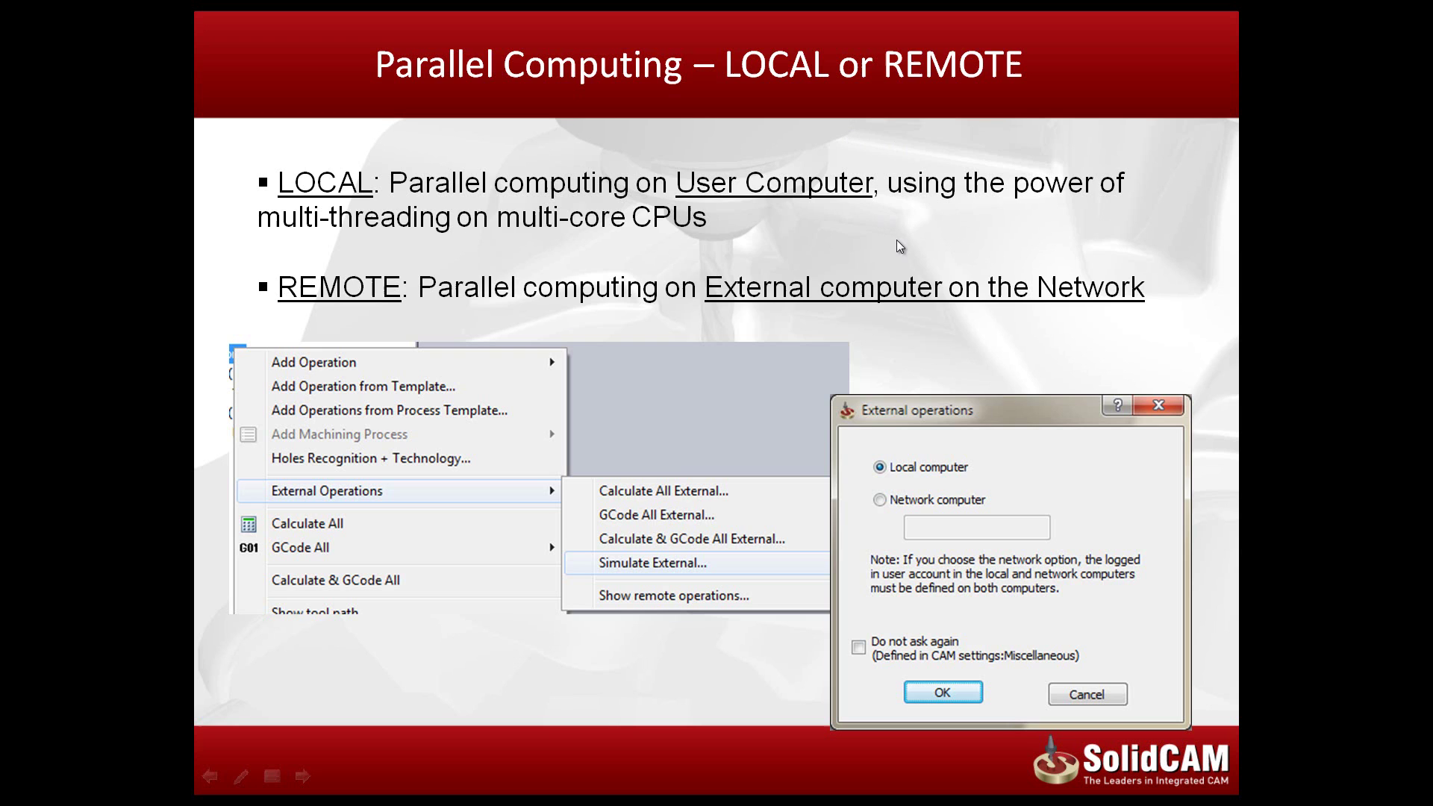
- Advance the slideshow past the local/remote computing slide
{"action": "key", "text": "Right"}
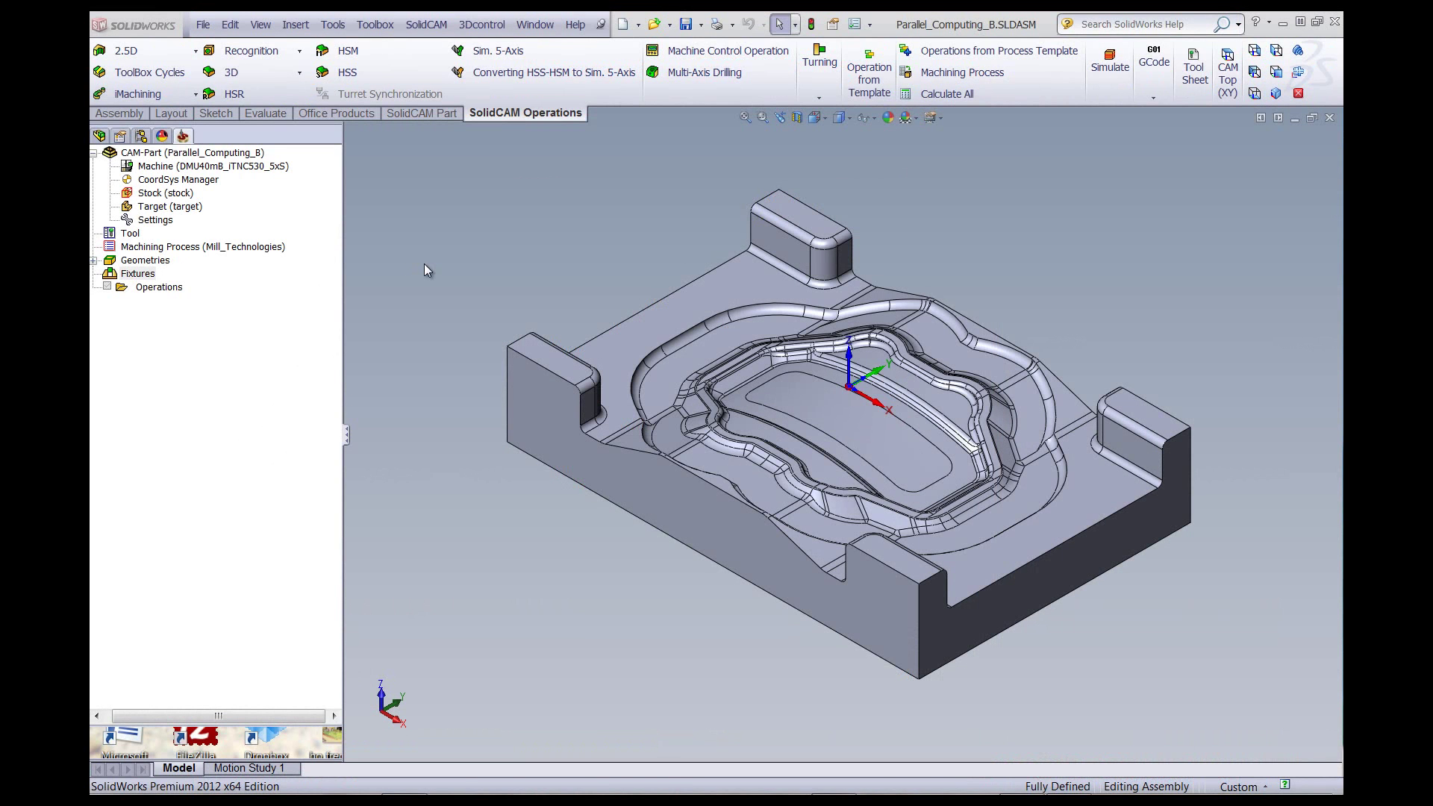
- Start a new HSR roughing operation using ball nose tool 2
{"action": "left_click", "coordinate": [235, 95]}
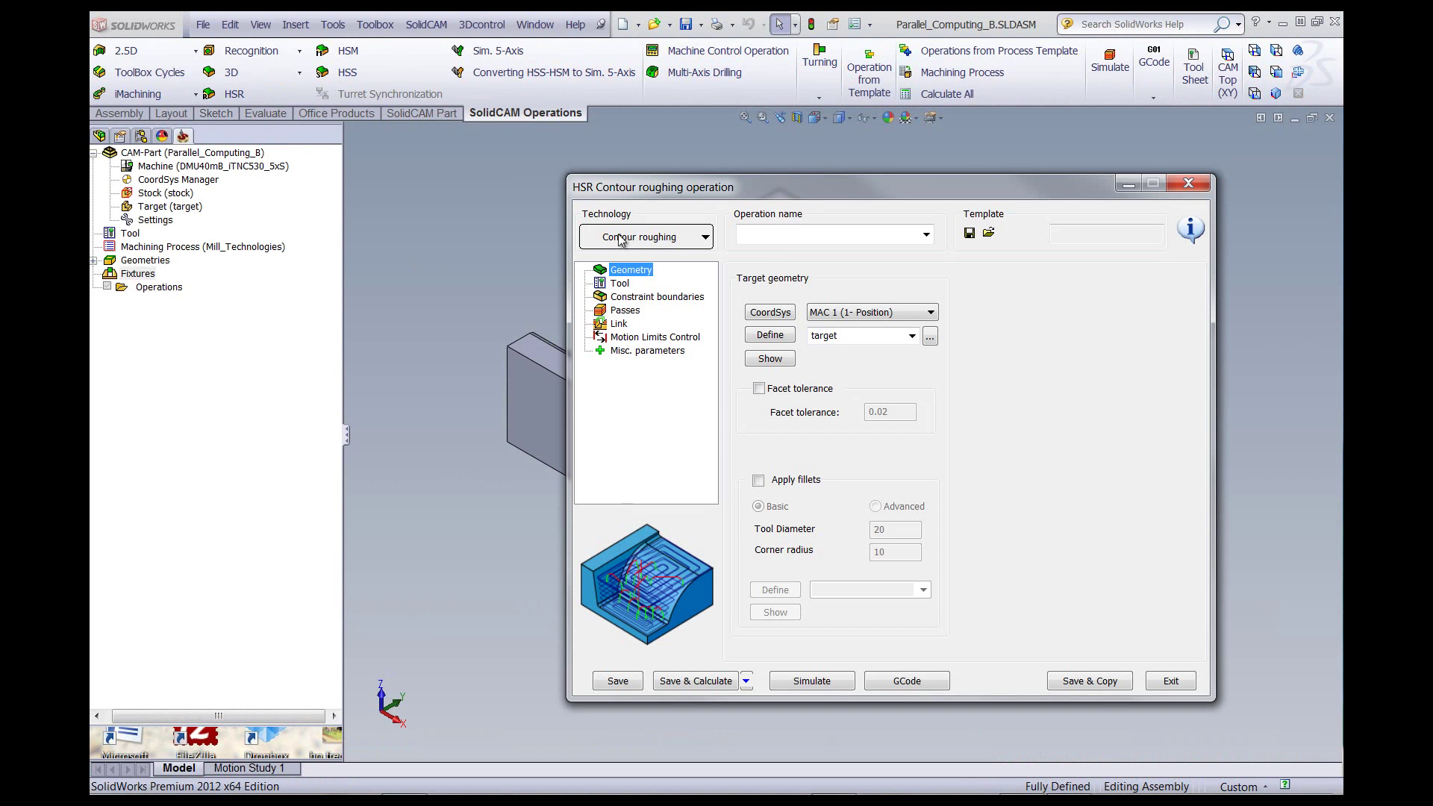
{"action": "left_click", "coordinate": [619, 283]}
{"action": "left_click", "coordinate": [824, 521]}
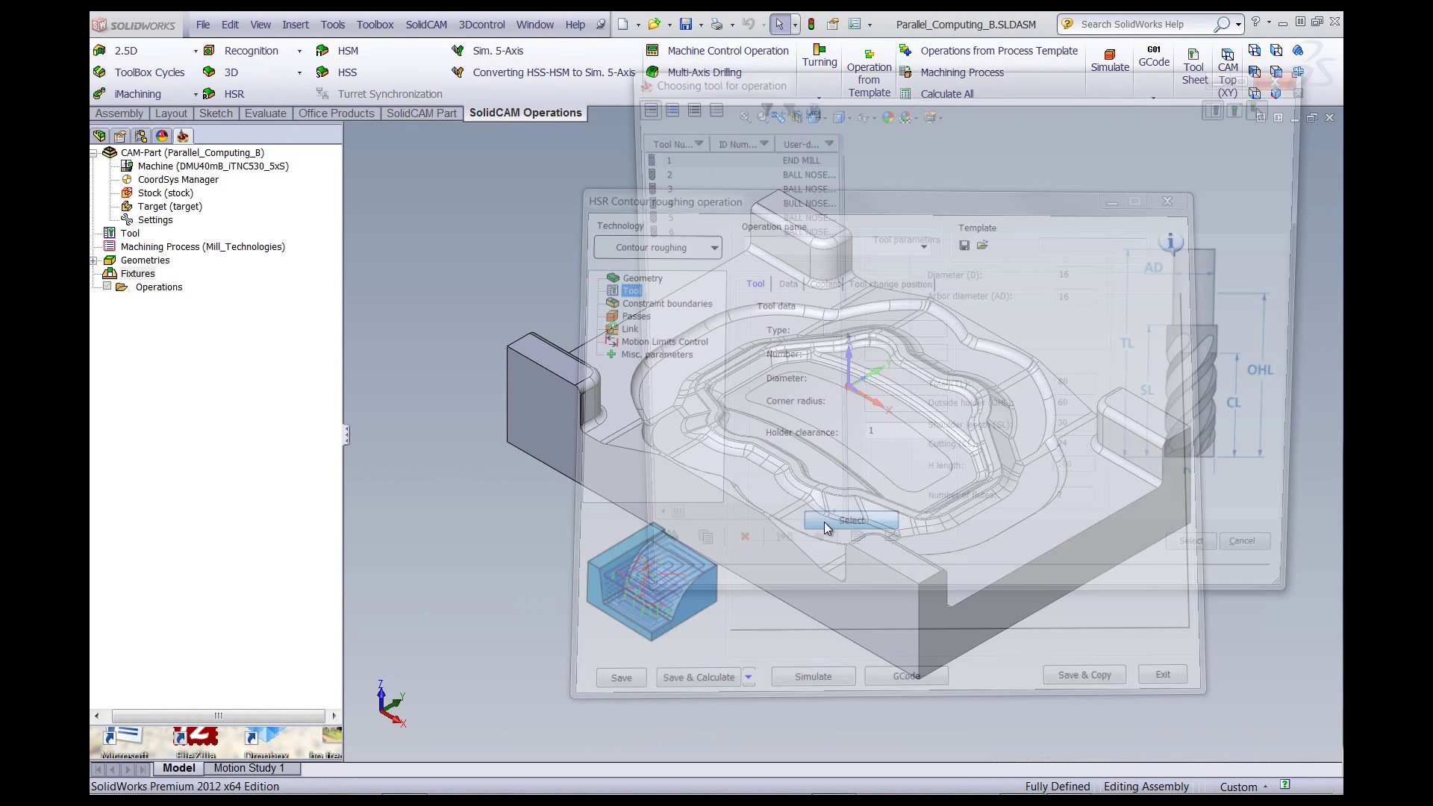
{"action": "left_click", "coordinate": [1203, 559]}
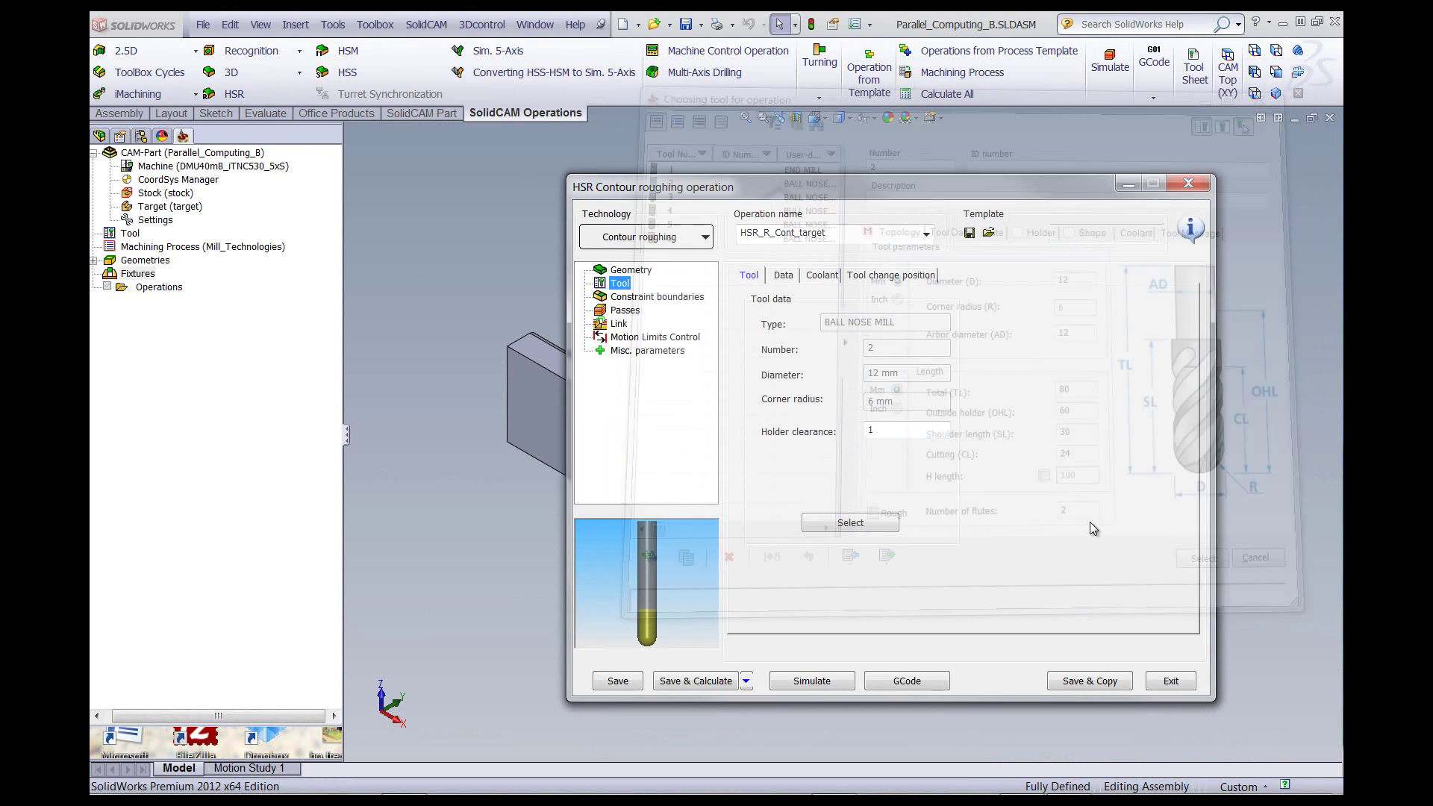
- Set wall offset 0.5 and step down 1, then save with parallel calculation
{"action": "left_click", "coordinate": [638, 297]}
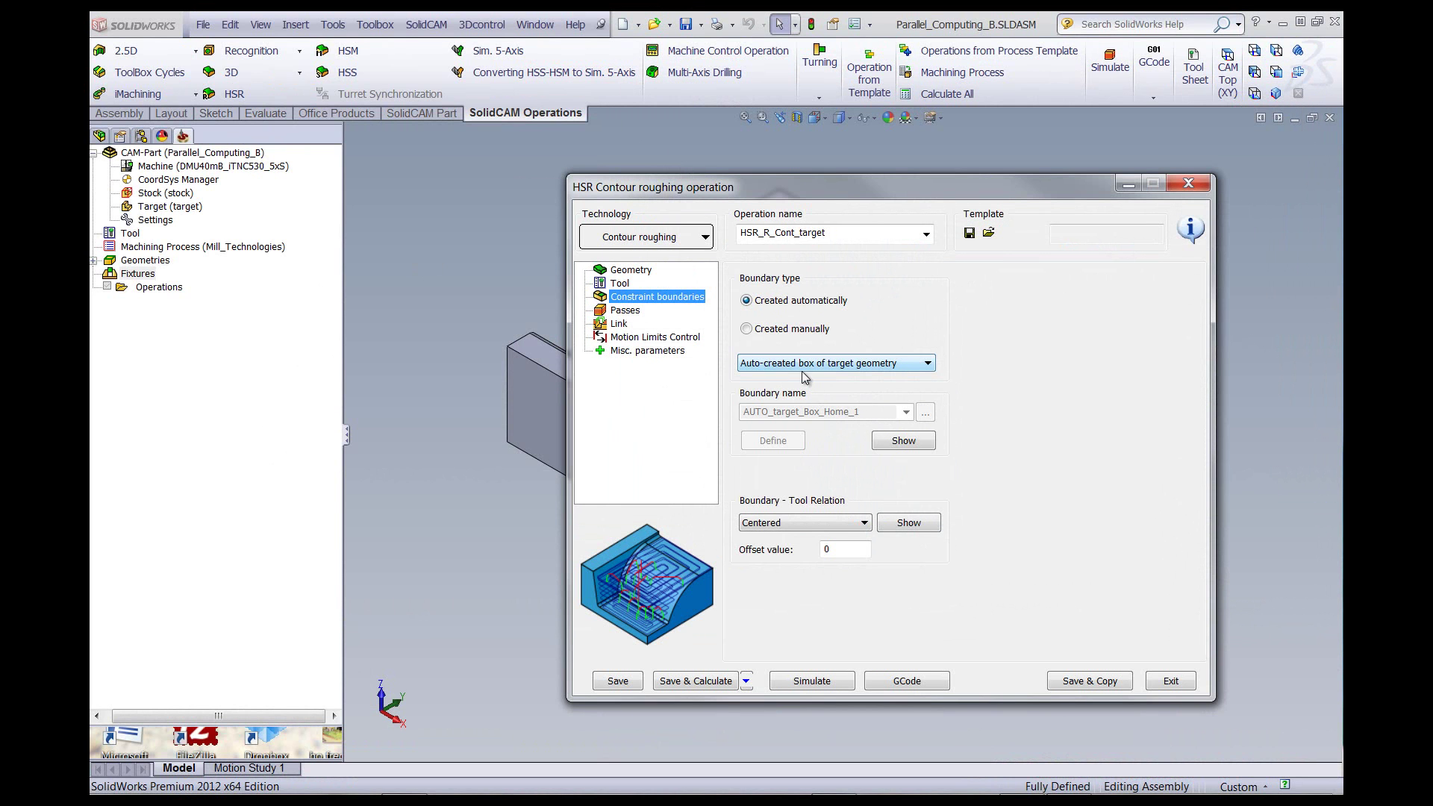
{"action": "left_click", "coordinate": [623, 311]}
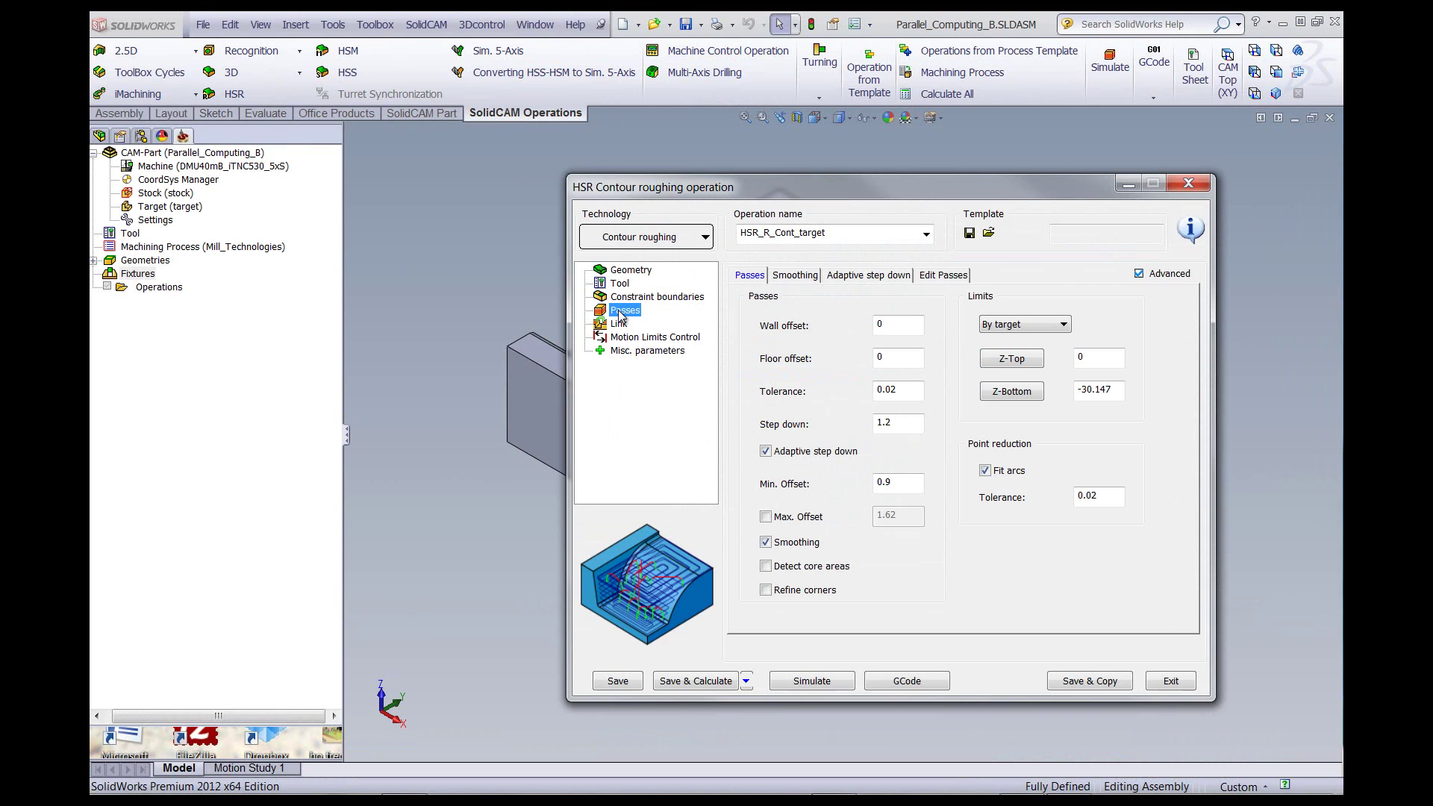
{"action": "left_click", "coordinate": [898, 325]}
{"action": "type", "text": "0.5"}
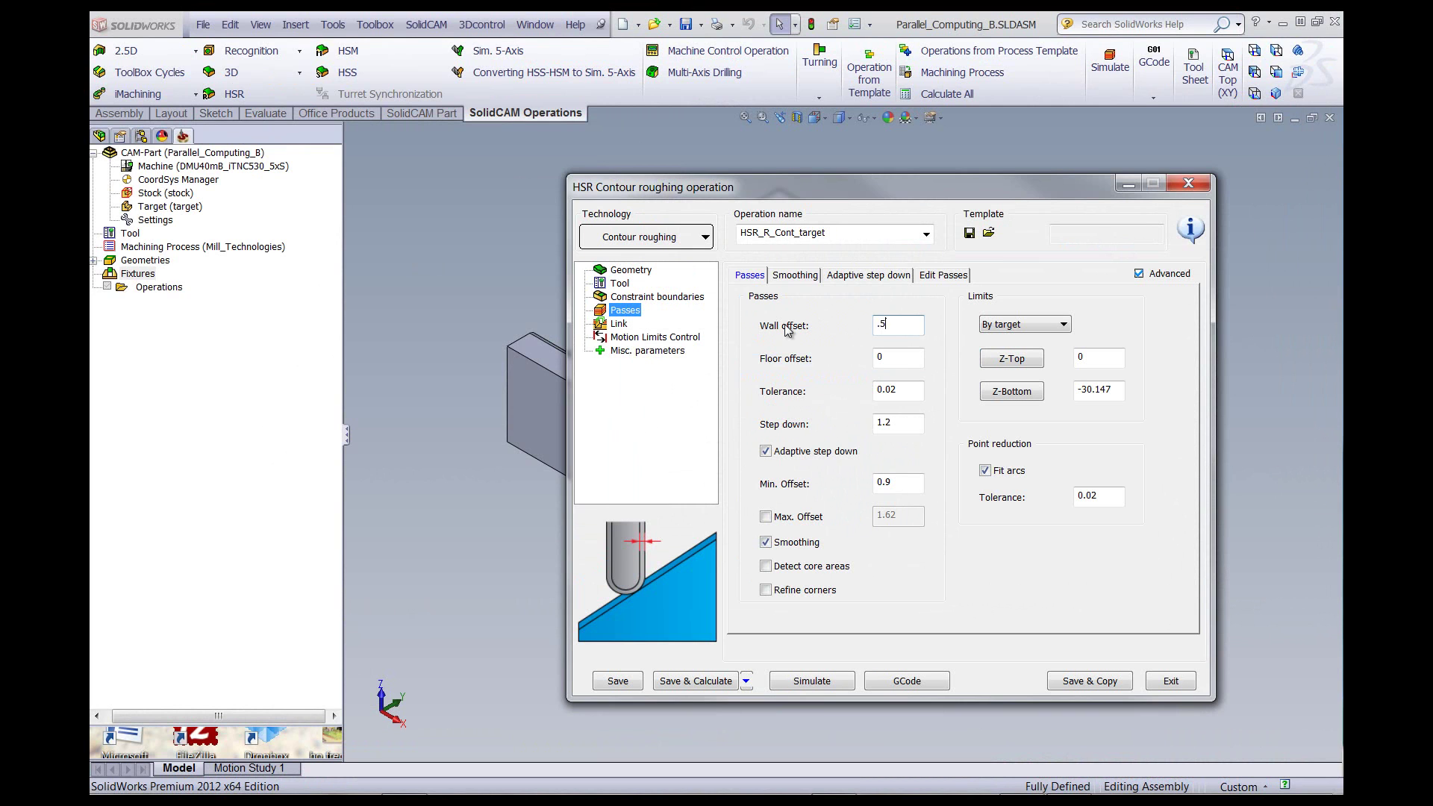
{"action": "left_click", "coordinate": [901, 423]}
{"action": "left_click_drag", "start_coordinate": [902, 423], "coordinate": [801, 424]}
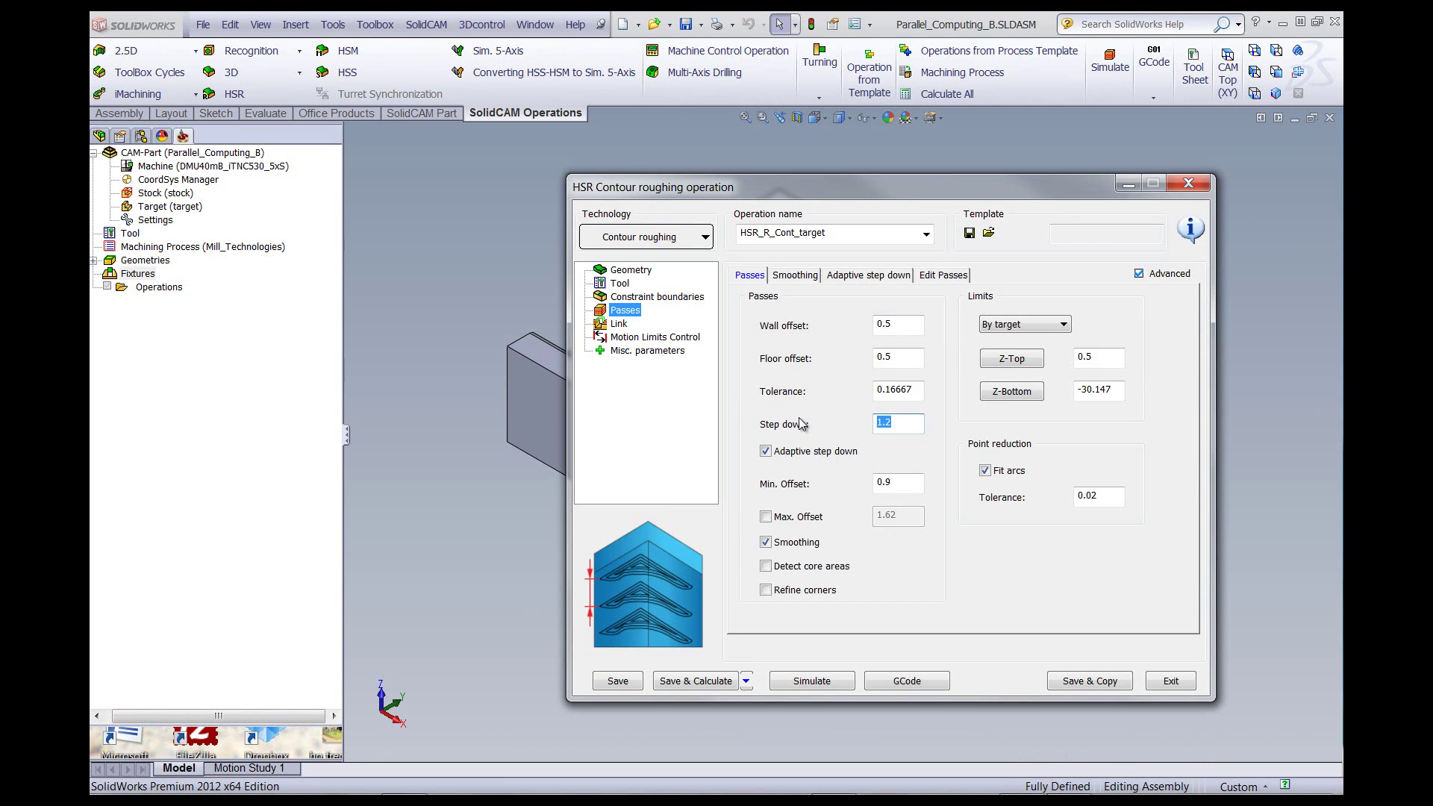
{"action": "type", "text": "1"}
{"action": "left_click", "coordinate": [745, 682]}
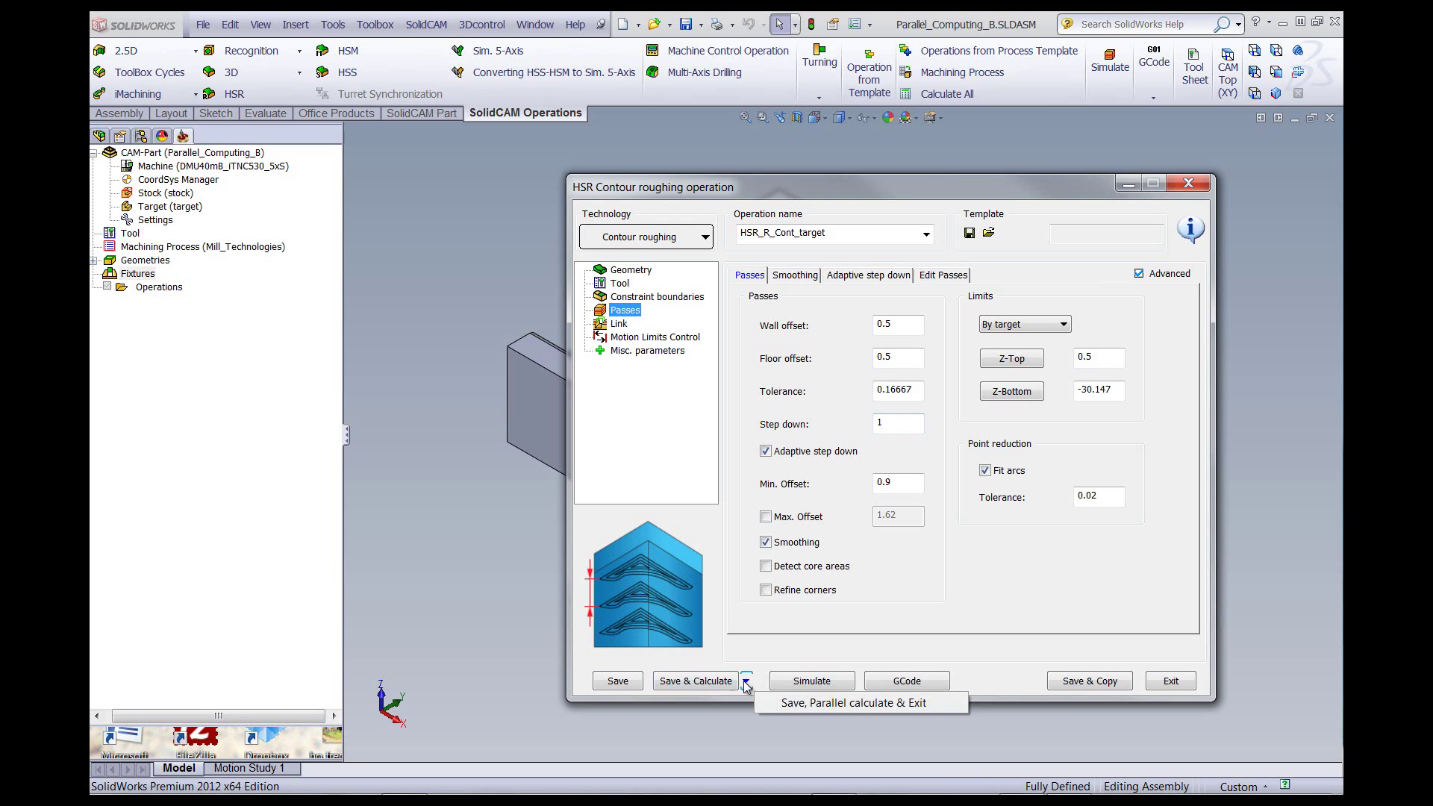
{"action": "left_click", "coordinate": [810, 706]}
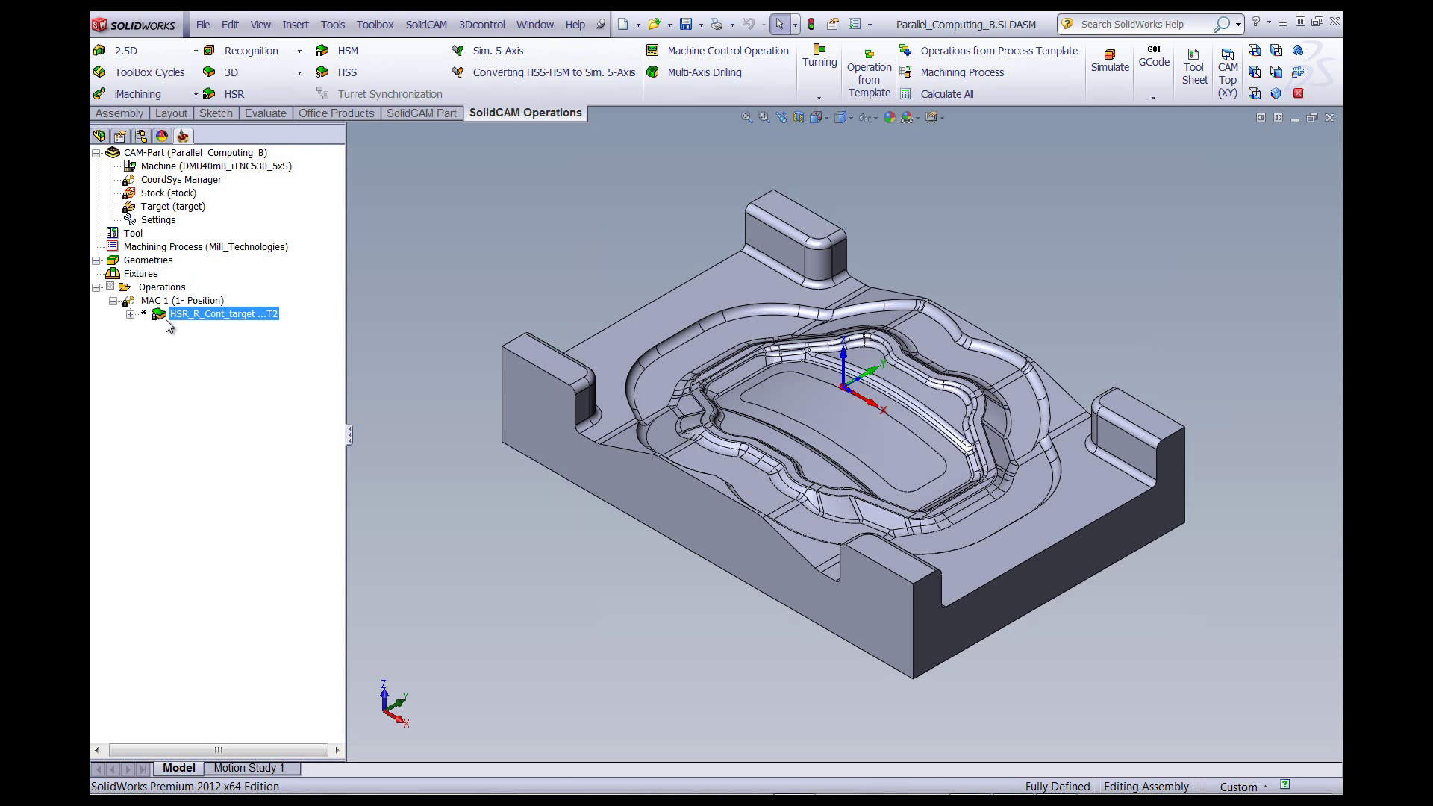
- Add another HSR operation set to Rest roughing with tool 3
{"action": "left_click", "coordinate": [161, 287]}
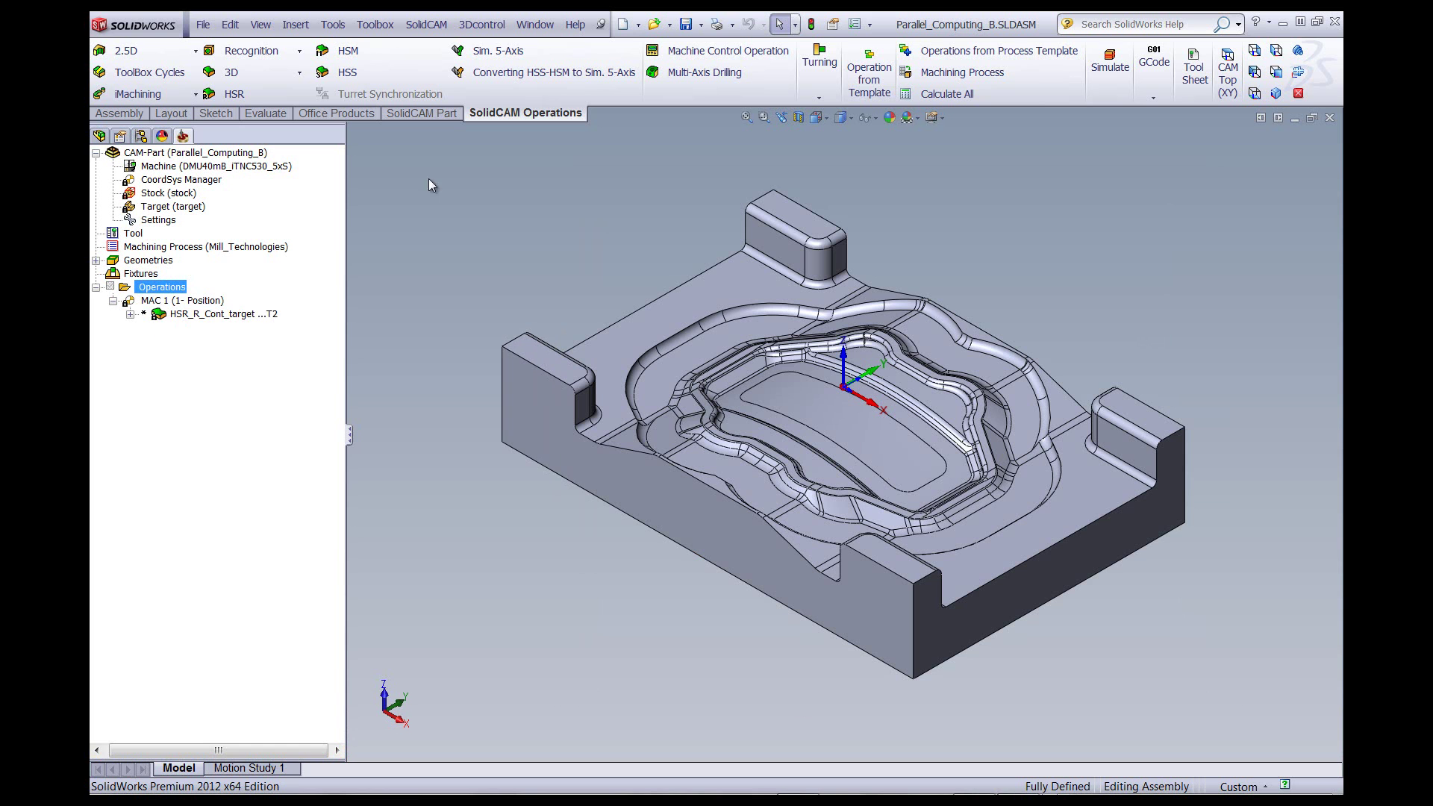
{"action": "left_click", "coordinate": [234, 94]}
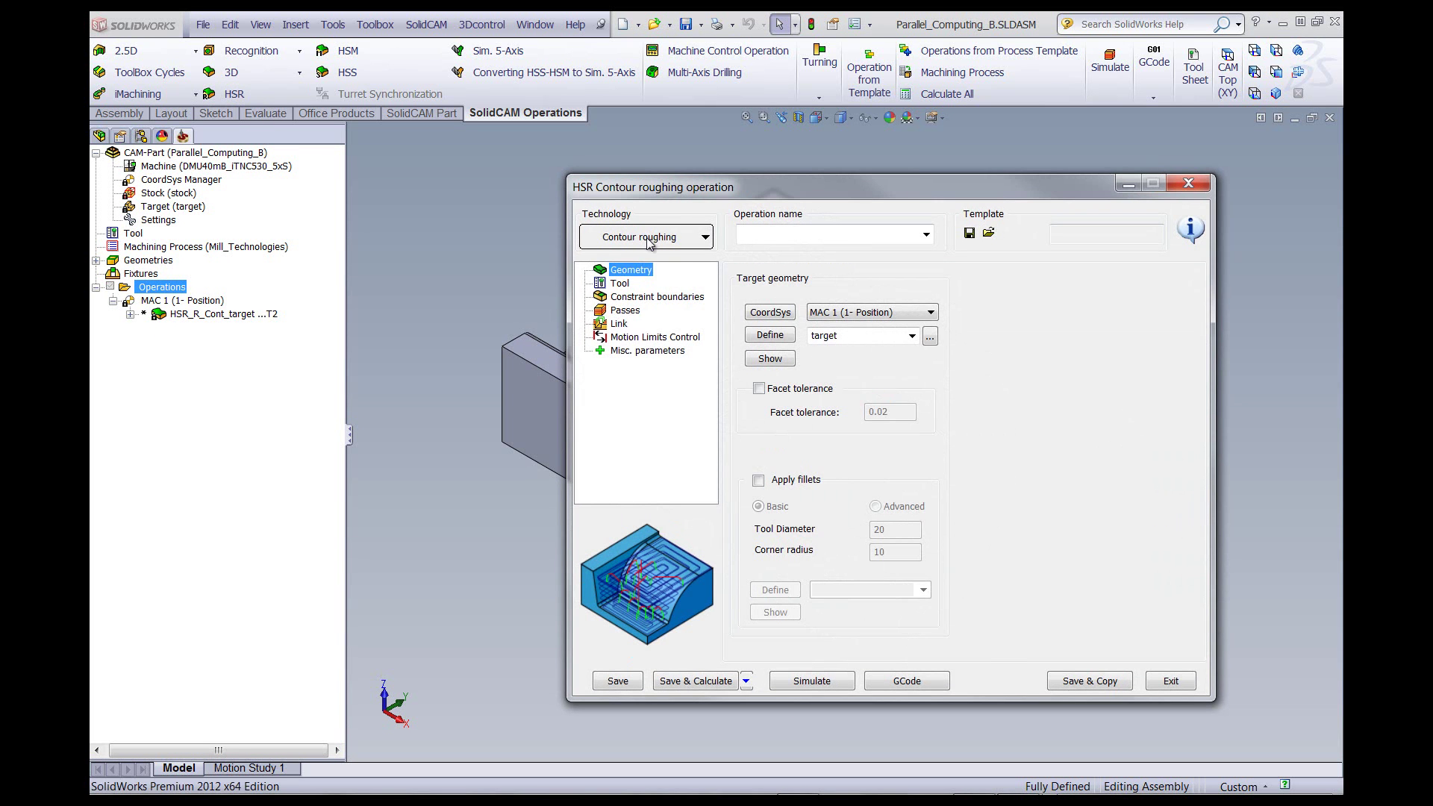
{"action": "left_click", "coordinate": [648, 240]}
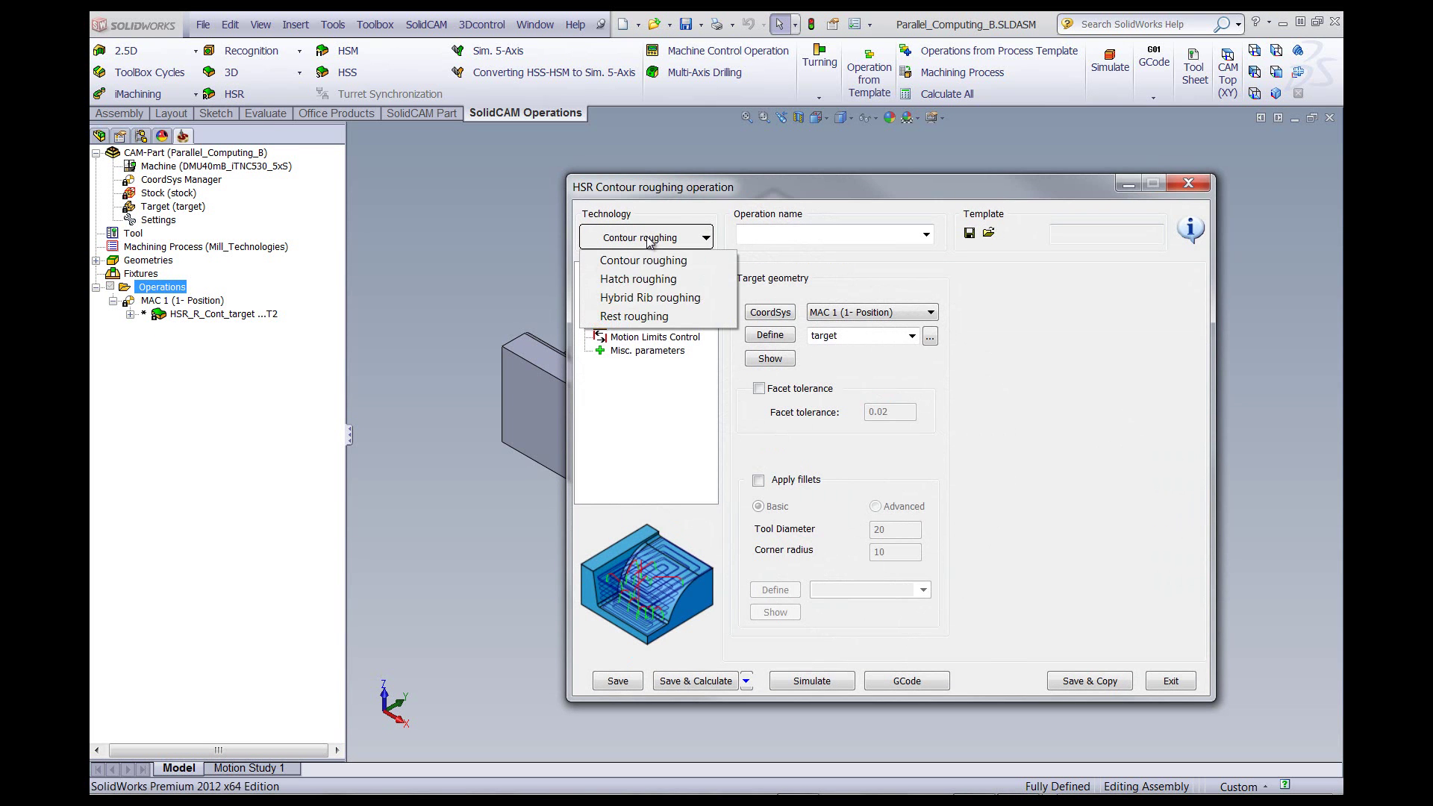
{"action": "left_click", "coordinate": [634, 316]}
{"action": "left_click", "coordinate": [619, 284]}
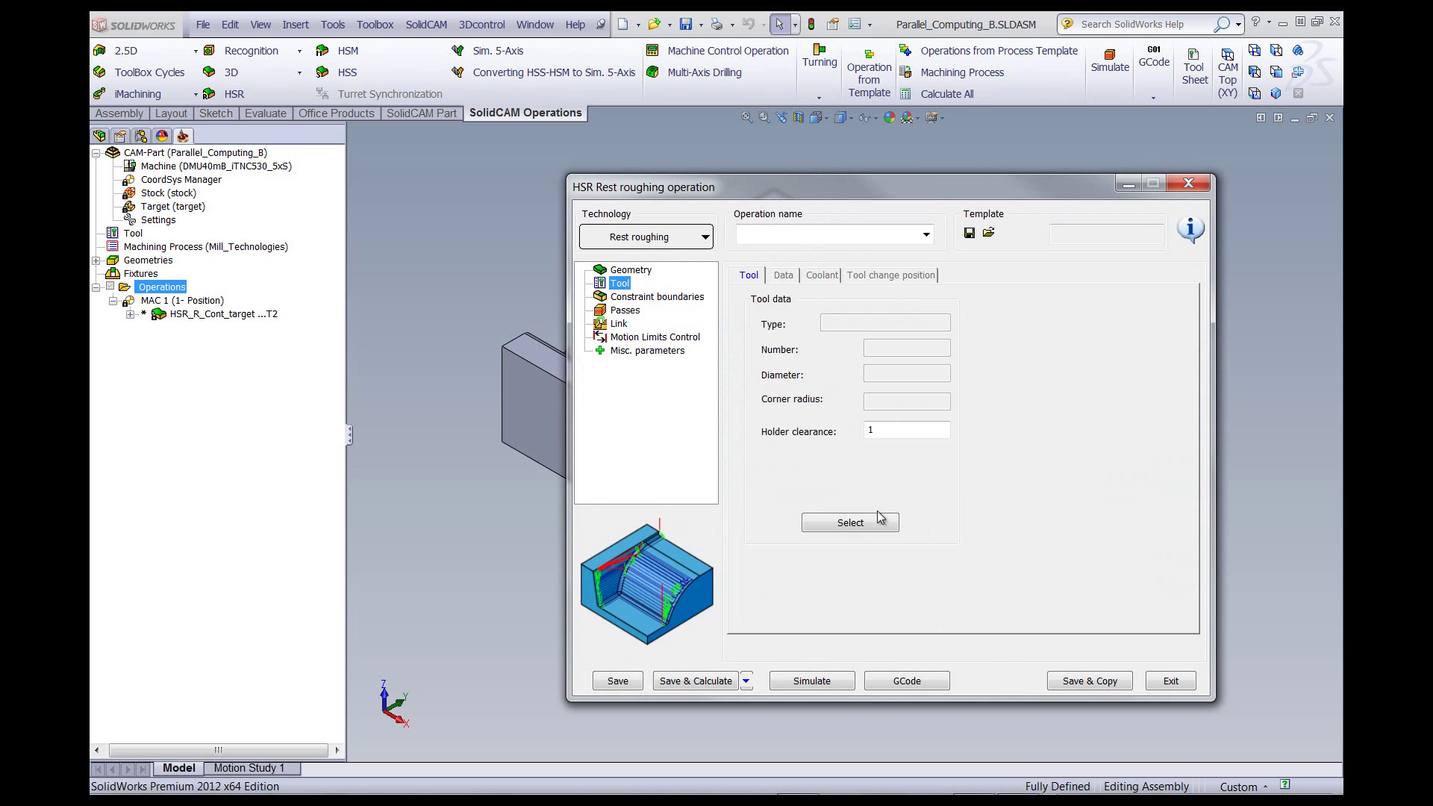
{"action": "left_click", "coordinate": [865, 531]}
- Enter a 0.5 wall offset and save with parallel calculation
{"action": "left_click", "coordinate": [624, 310]}
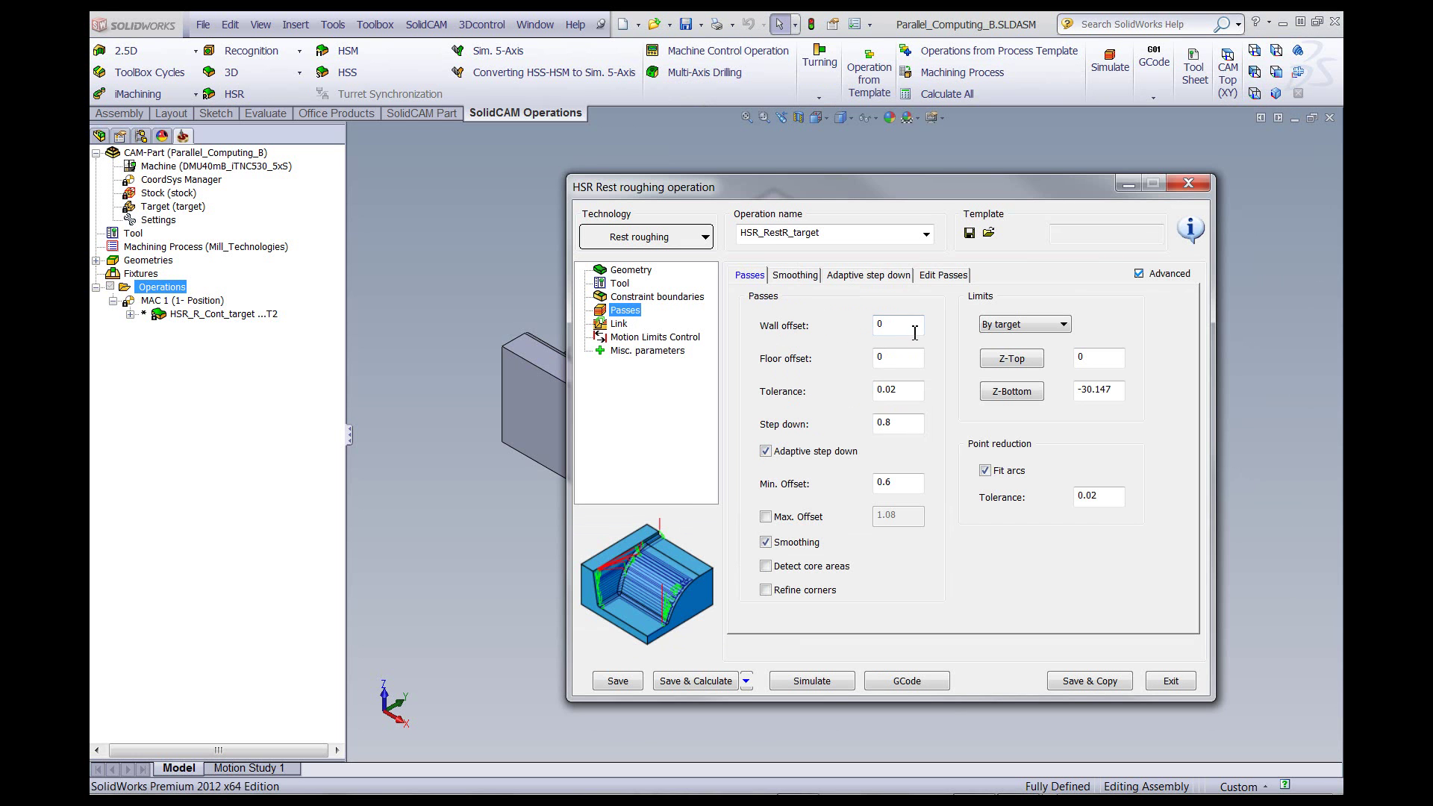
{"action": "type", "text": ".5"}
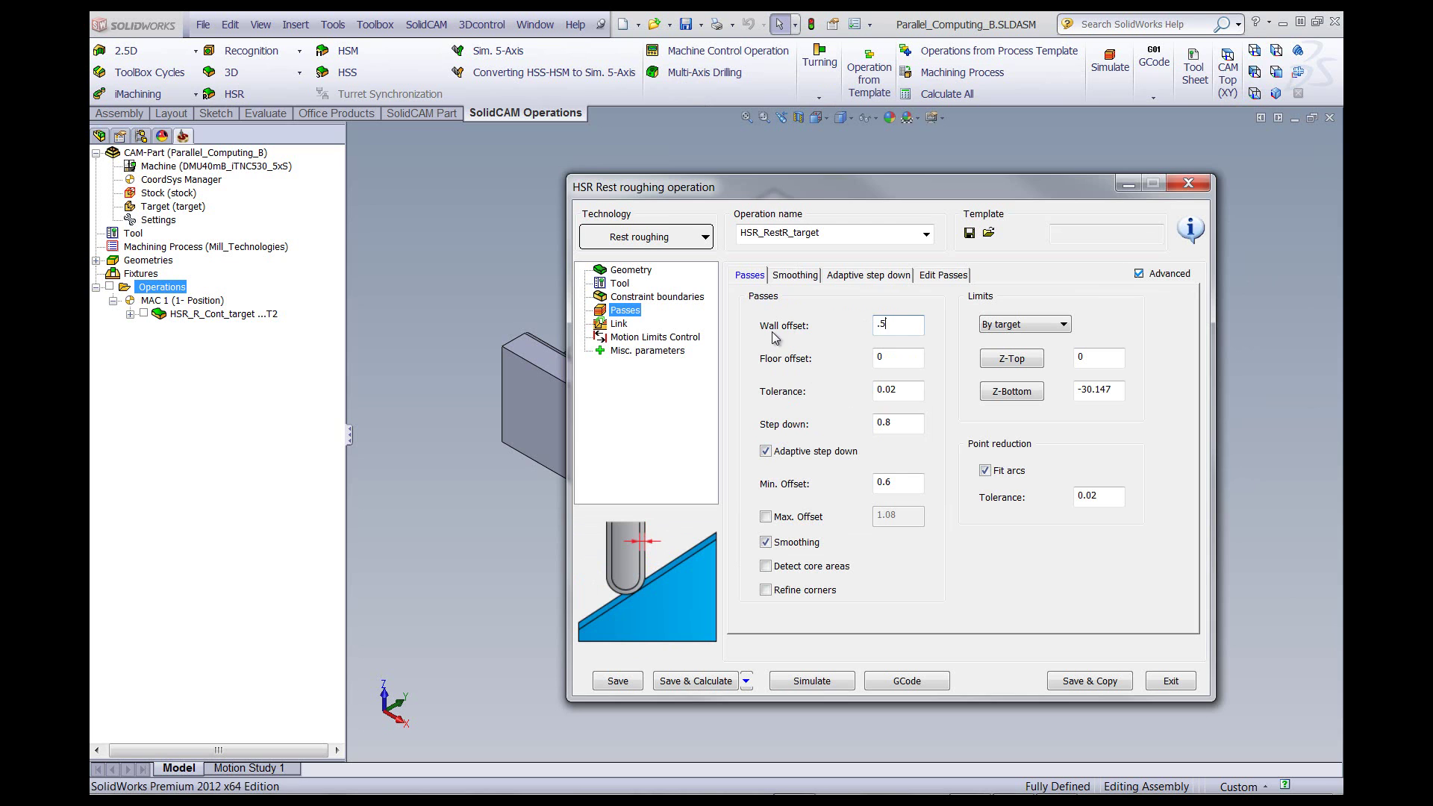
{"action": "key", "text": "Tab"}
{"action": "left_click", "coordinate": [745, 681]}
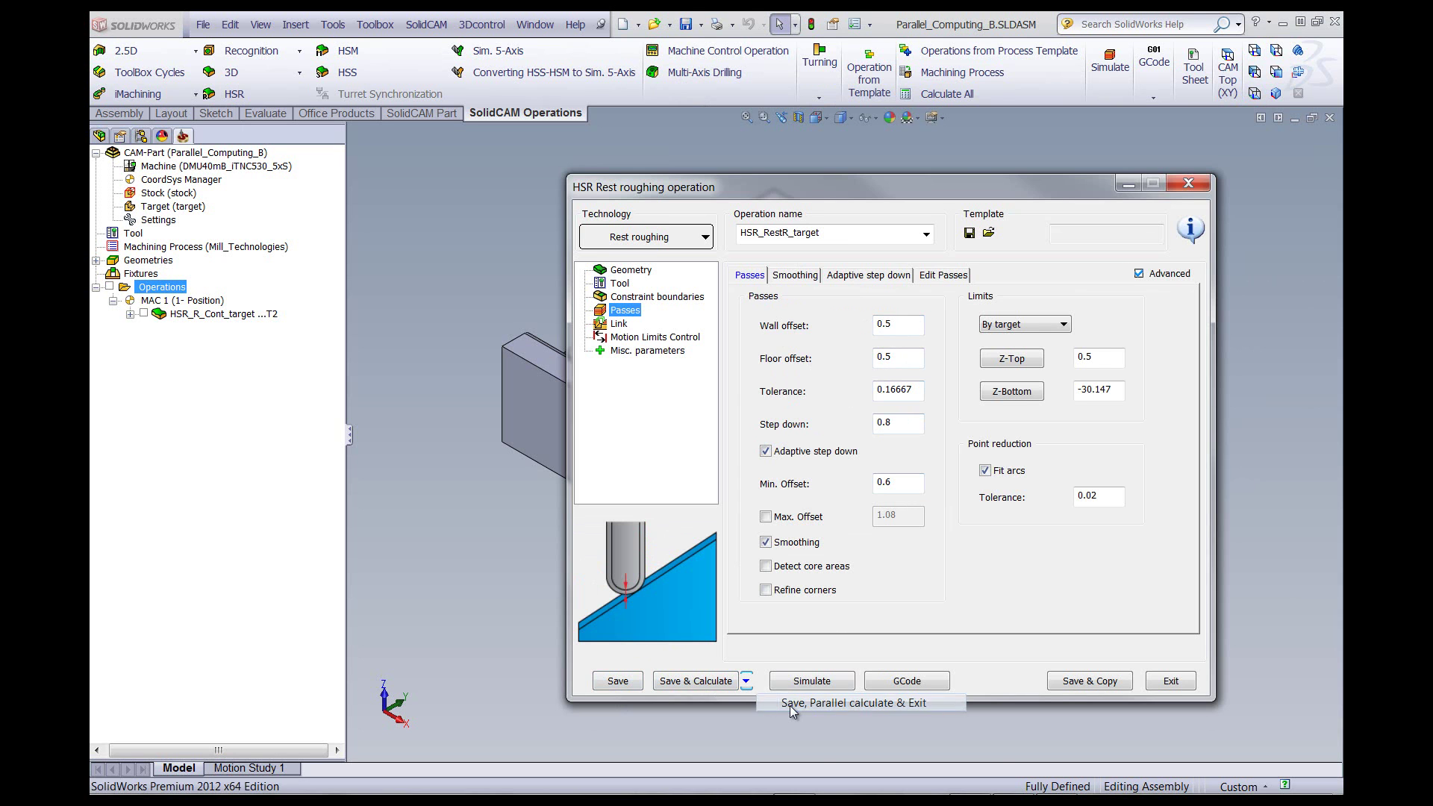
{"action": "left_click", "coordinate": [793, 703]}
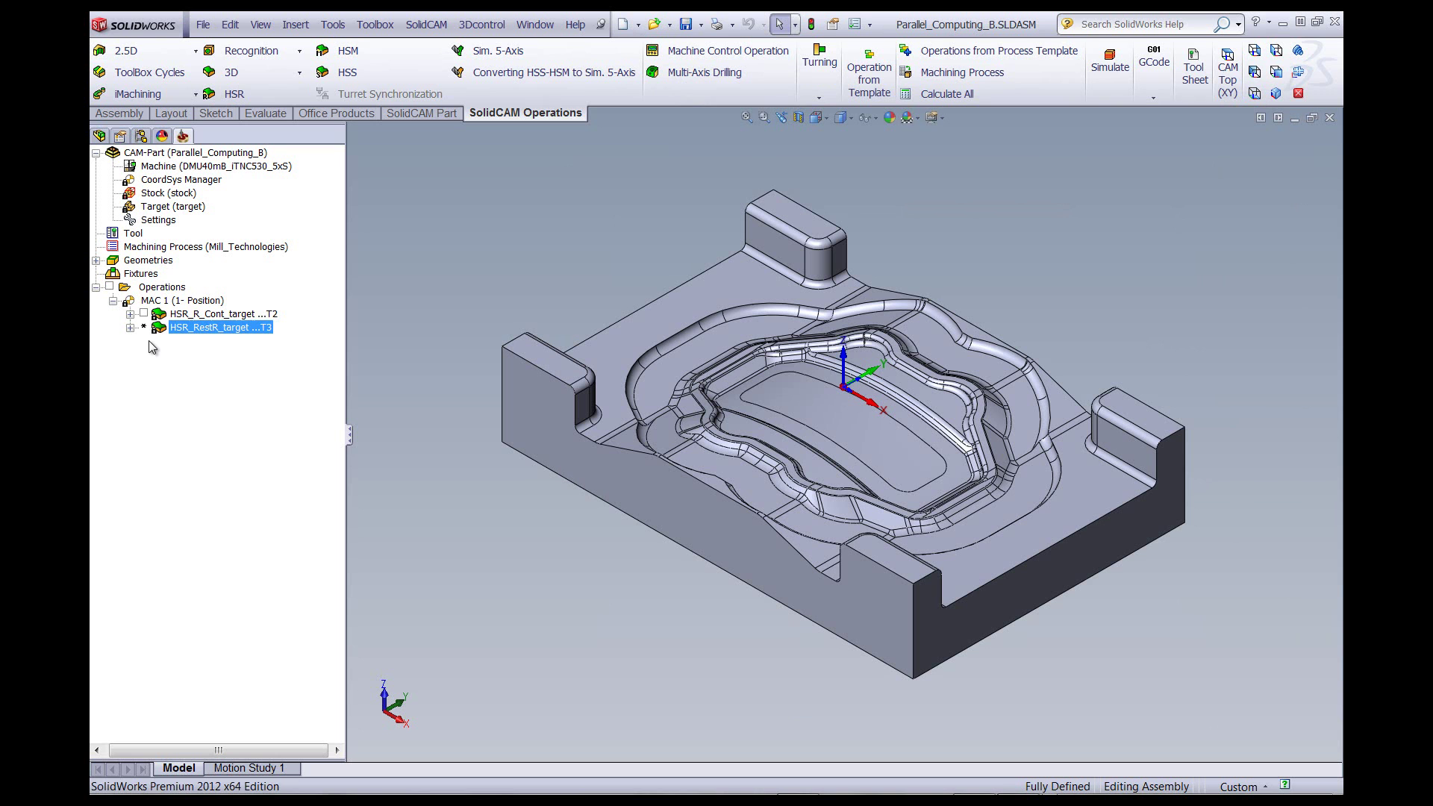
- Add an HSM Hybrid Constant Z operation using ball nose mill 3
{"action": "left_click", "coordinate": [163, 288]}
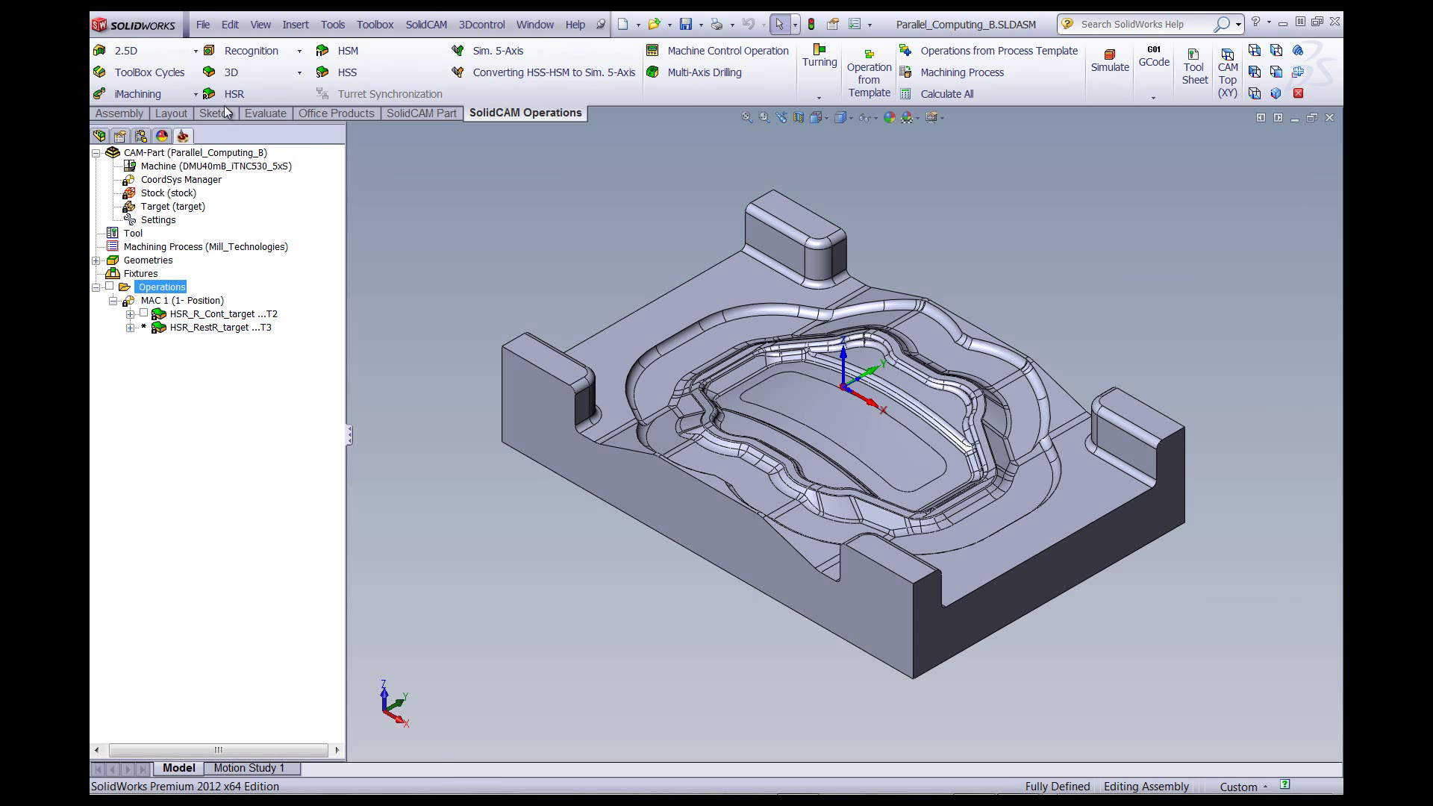
{"action": "right_click", "coordinate": [236, 92]}
{"action": "right_click", "coordinate": [343, 57]}
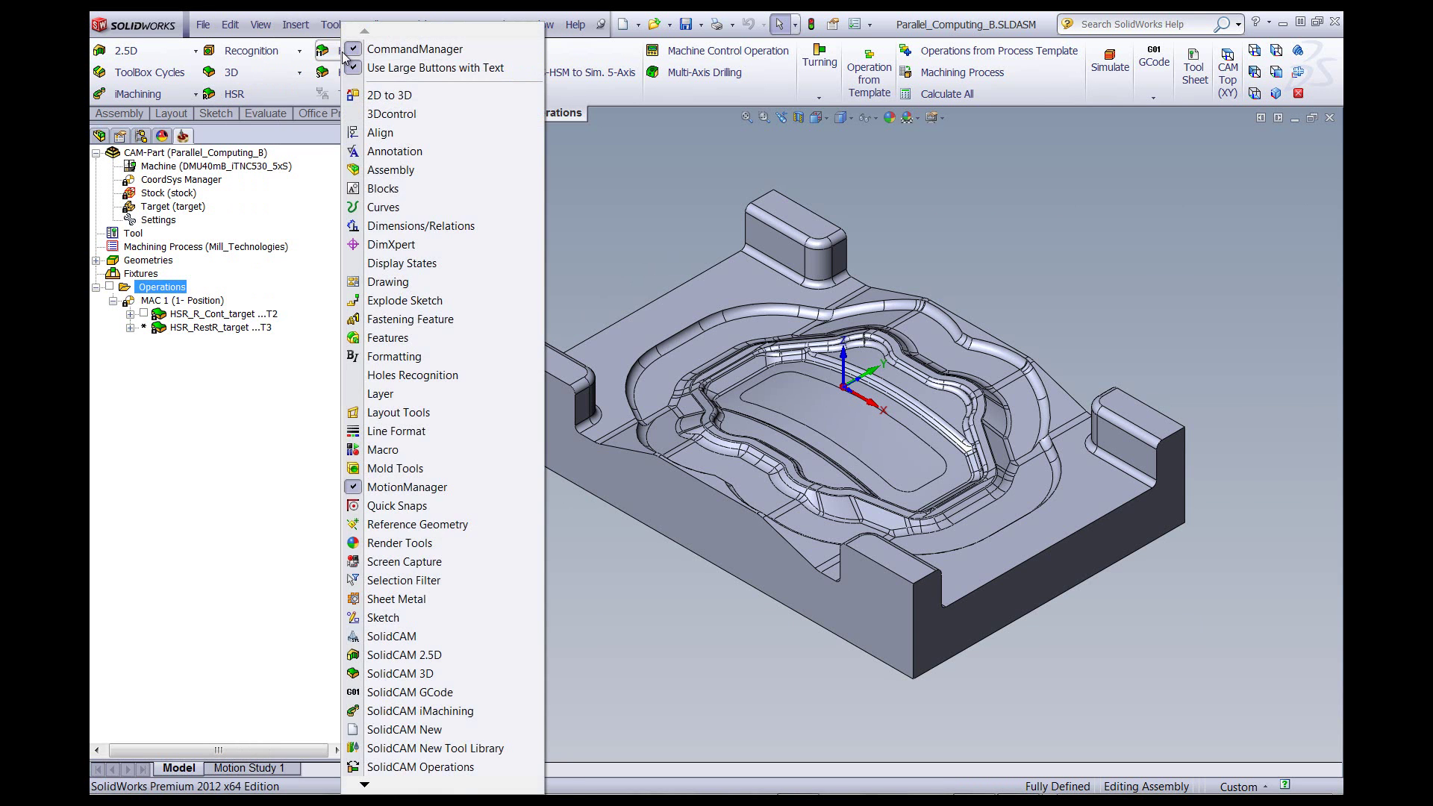
{"action": "left_click", "coordinate": [332, 52]}
{"action": "left_click", "coordinate": [442, 180]}
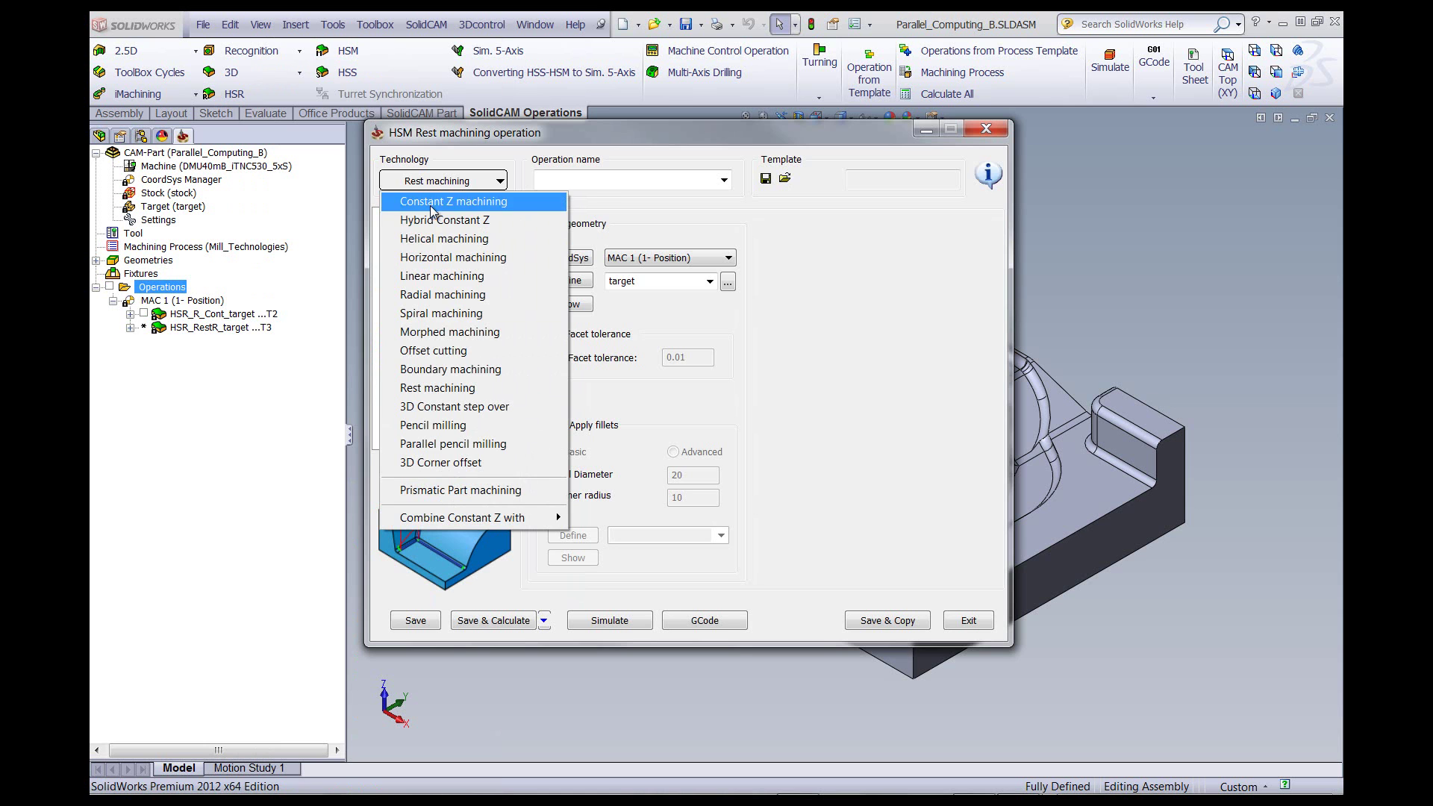
{"action": "left_click", "coordinate": [446, 219]}
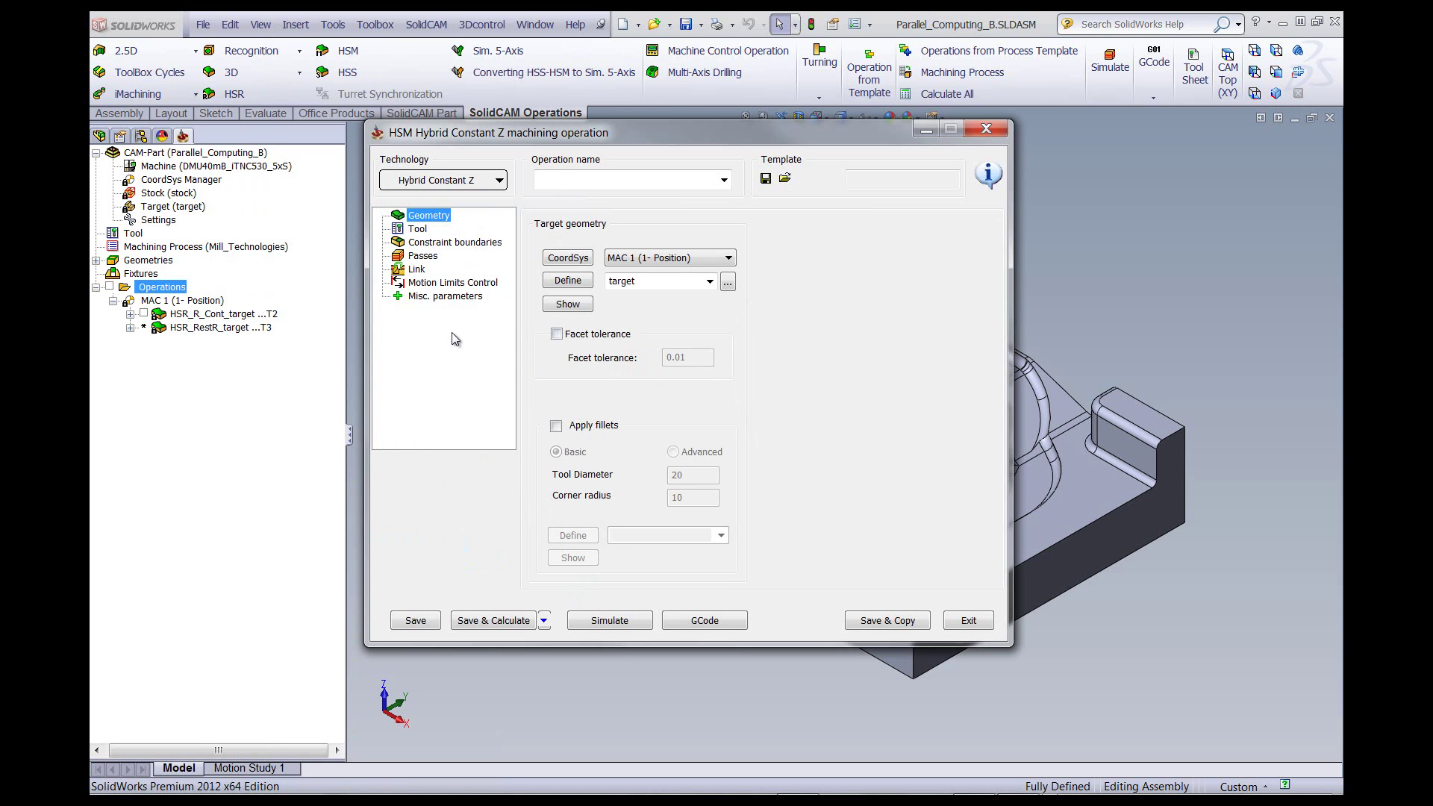
{"action": "left_click", "coordinate": [431, 229]}
{"action": "left_click", "coordinate": [648, 467]}
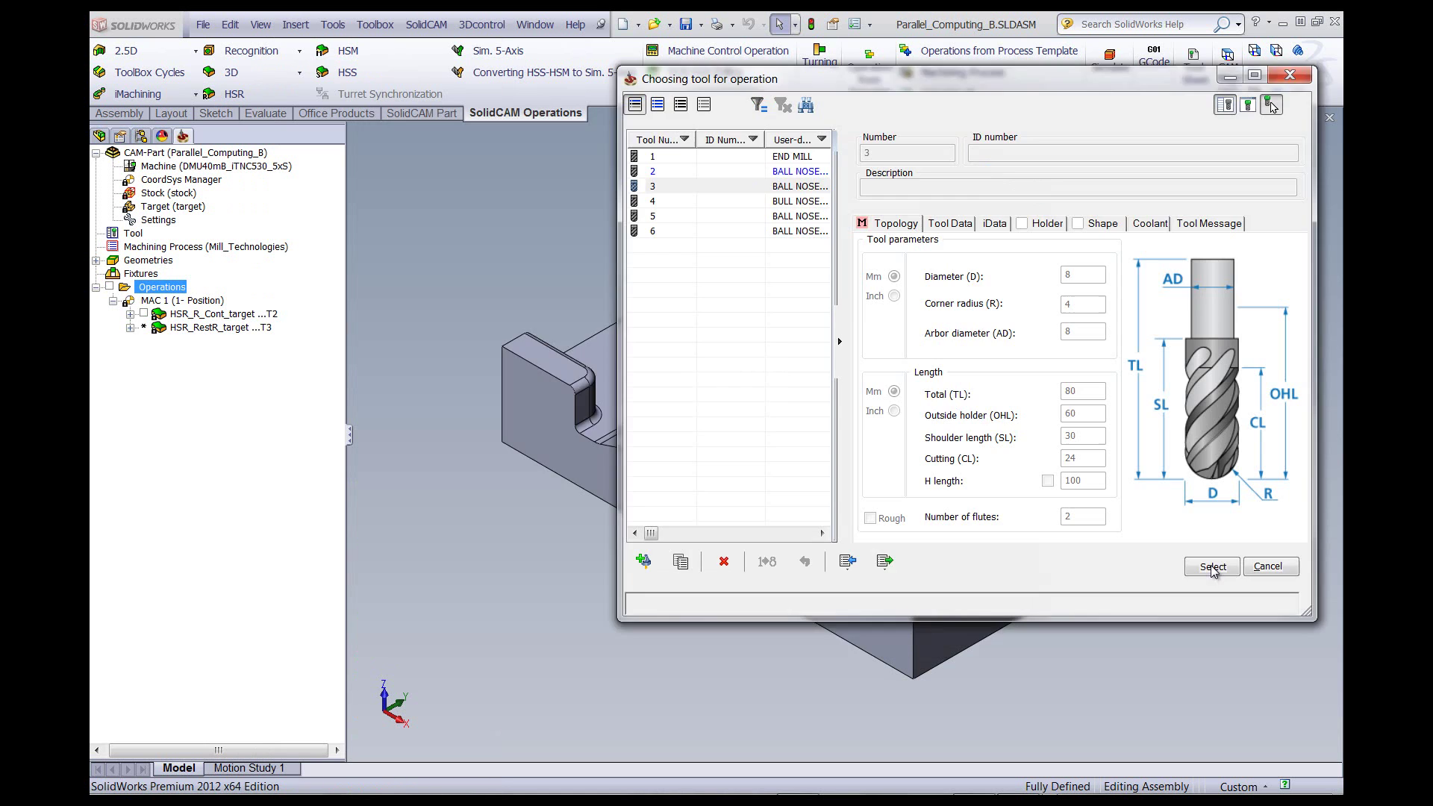
{"action": "left_click", "coordinate": [1302, 565]}
- Review constraint boundary, passes and motion limits, then save with parallel calculation
{"action": "left_click", "coordinate": [458, 249]}
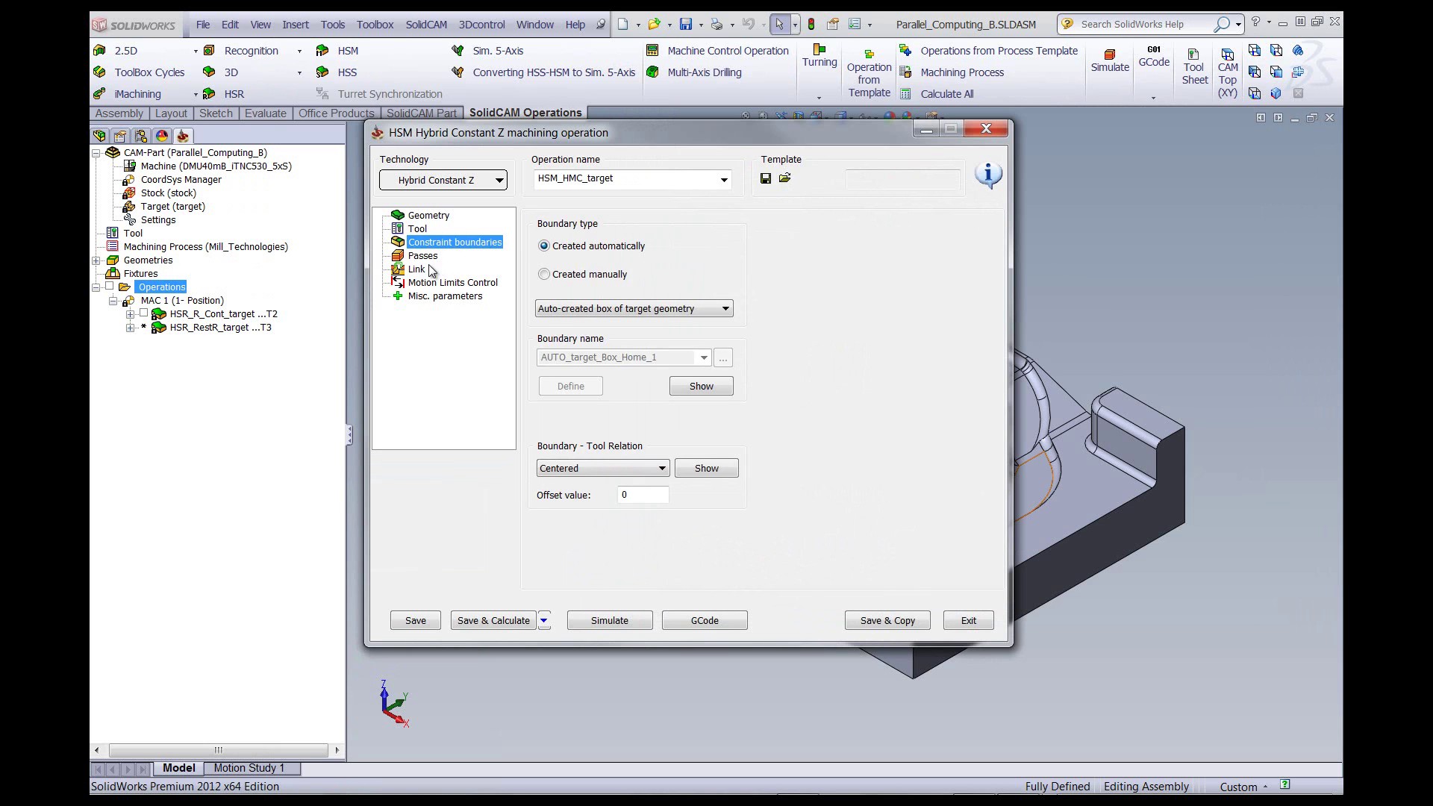
{"action": "left_click", "coordinate": [429, 257]}
{"action": "left_click", "coordinate": [422, 284]}
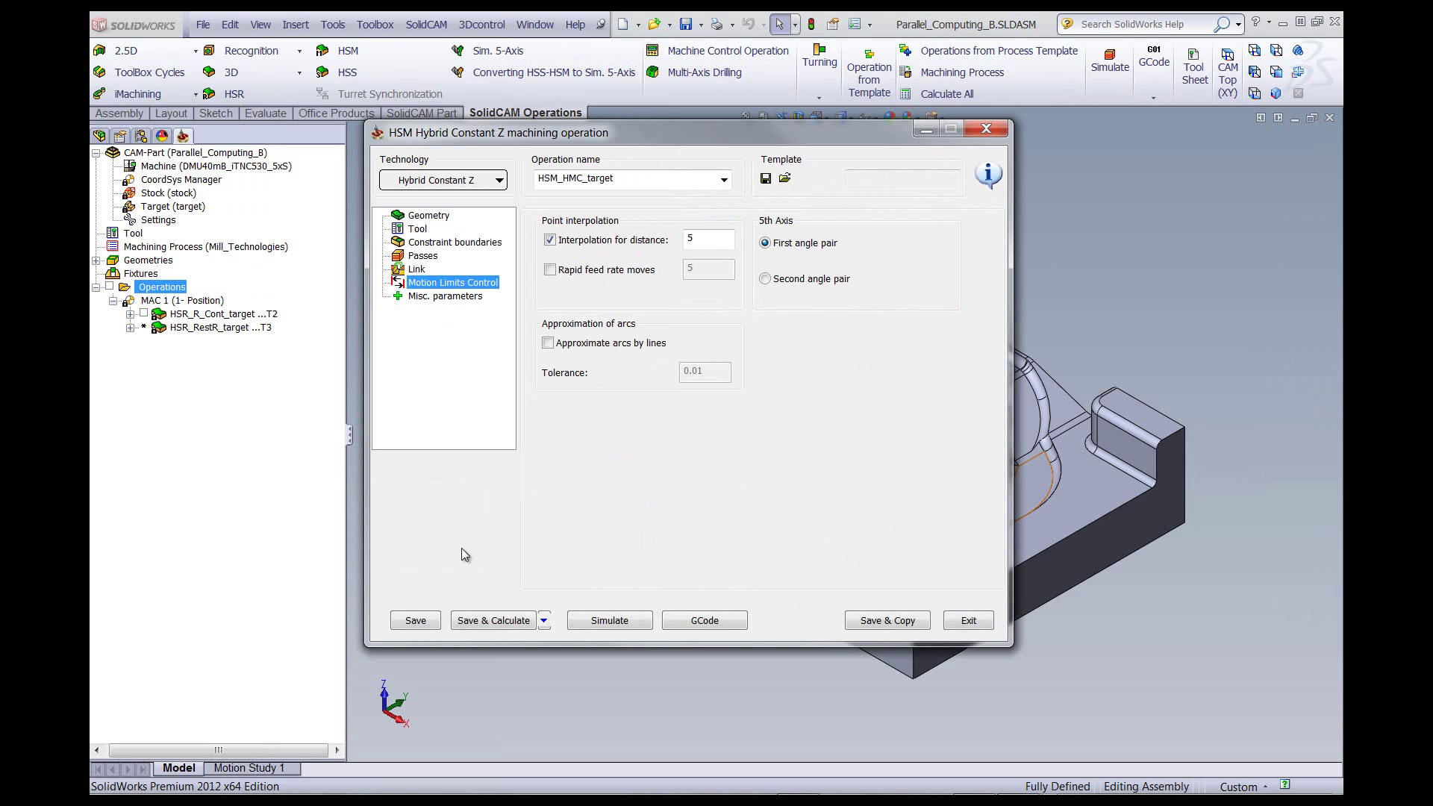
{"action": "left_click", "coordinate": [416, 627]}
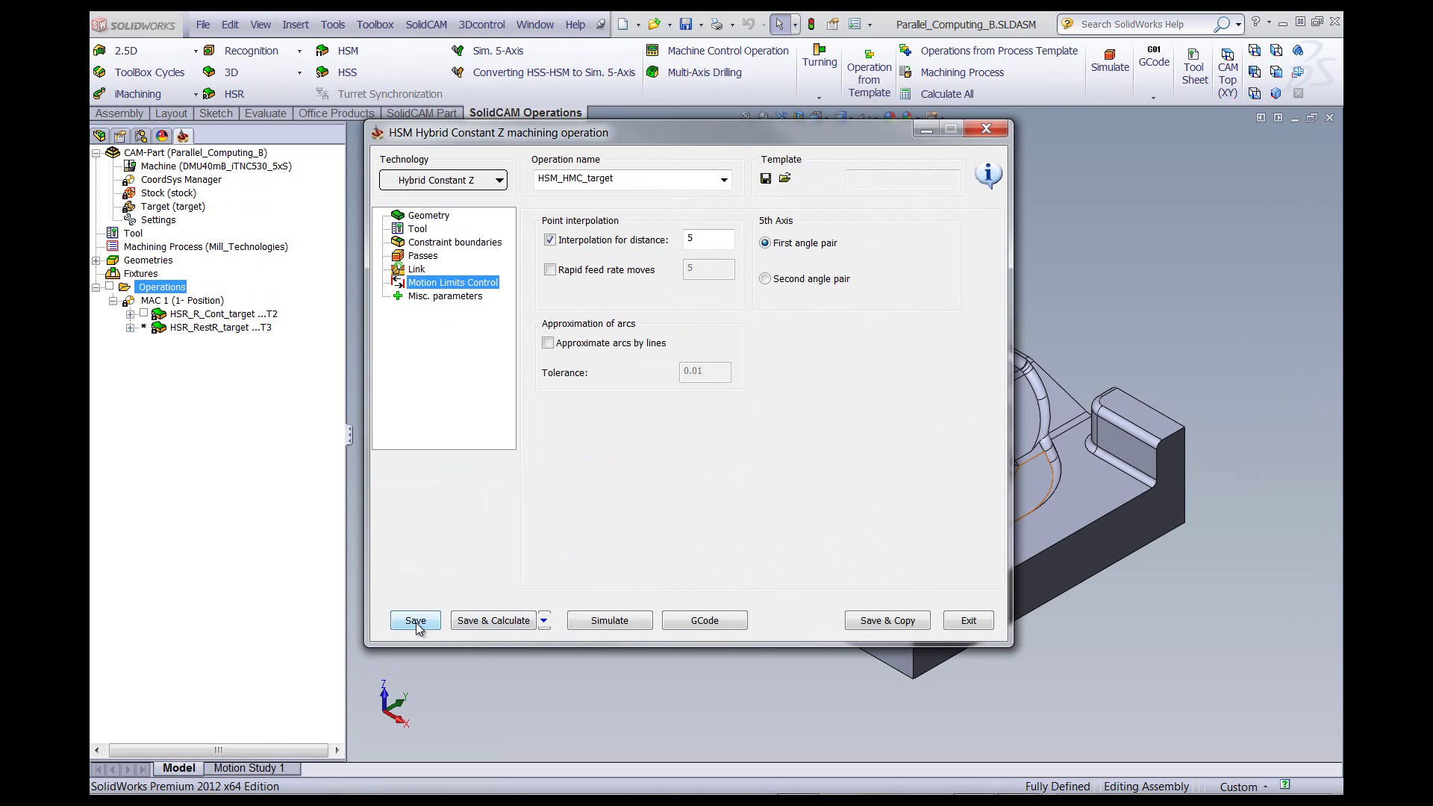
{"action": "left_click", "coordinate": [543, 620]}
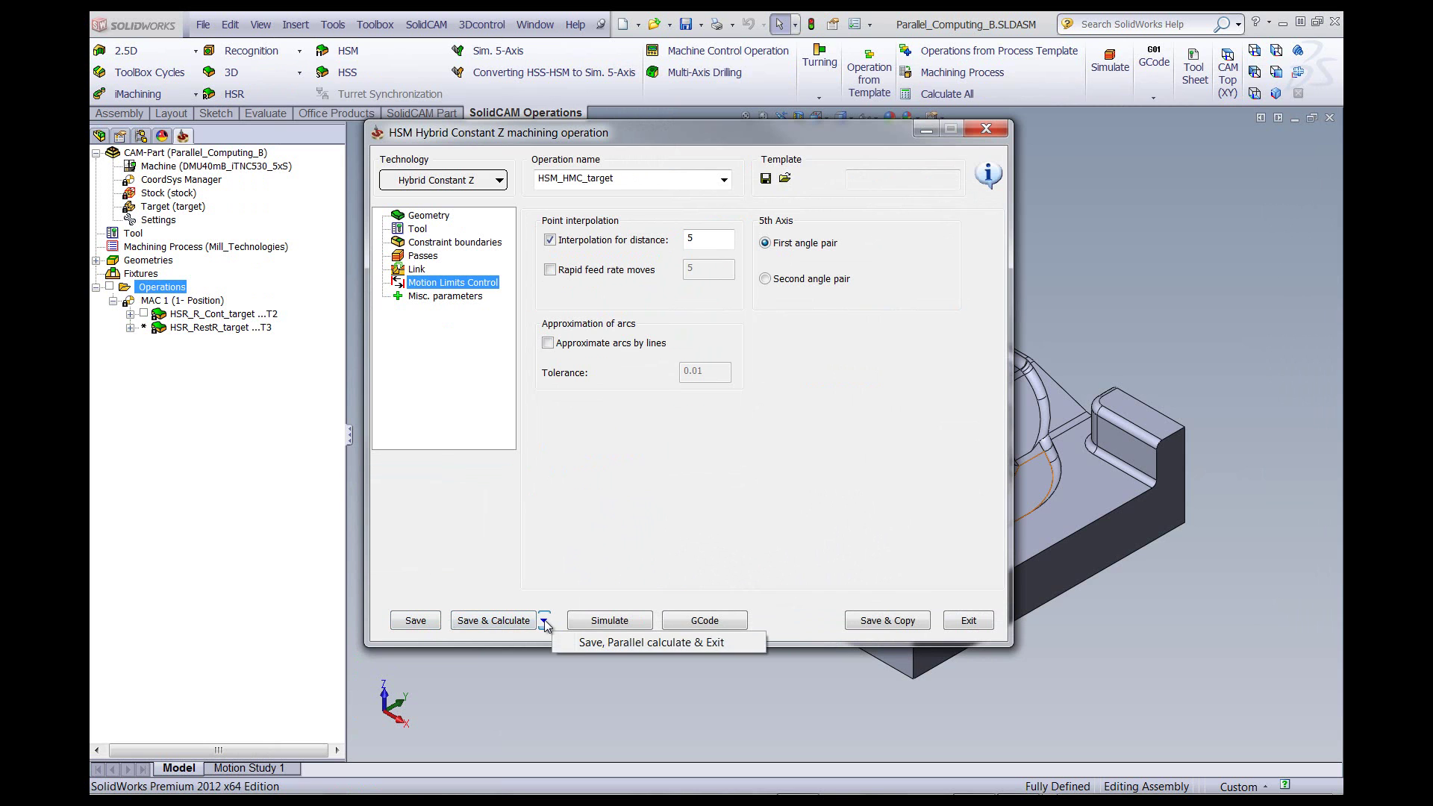
{"action": "left_click", "coordinate": [586, 643]}
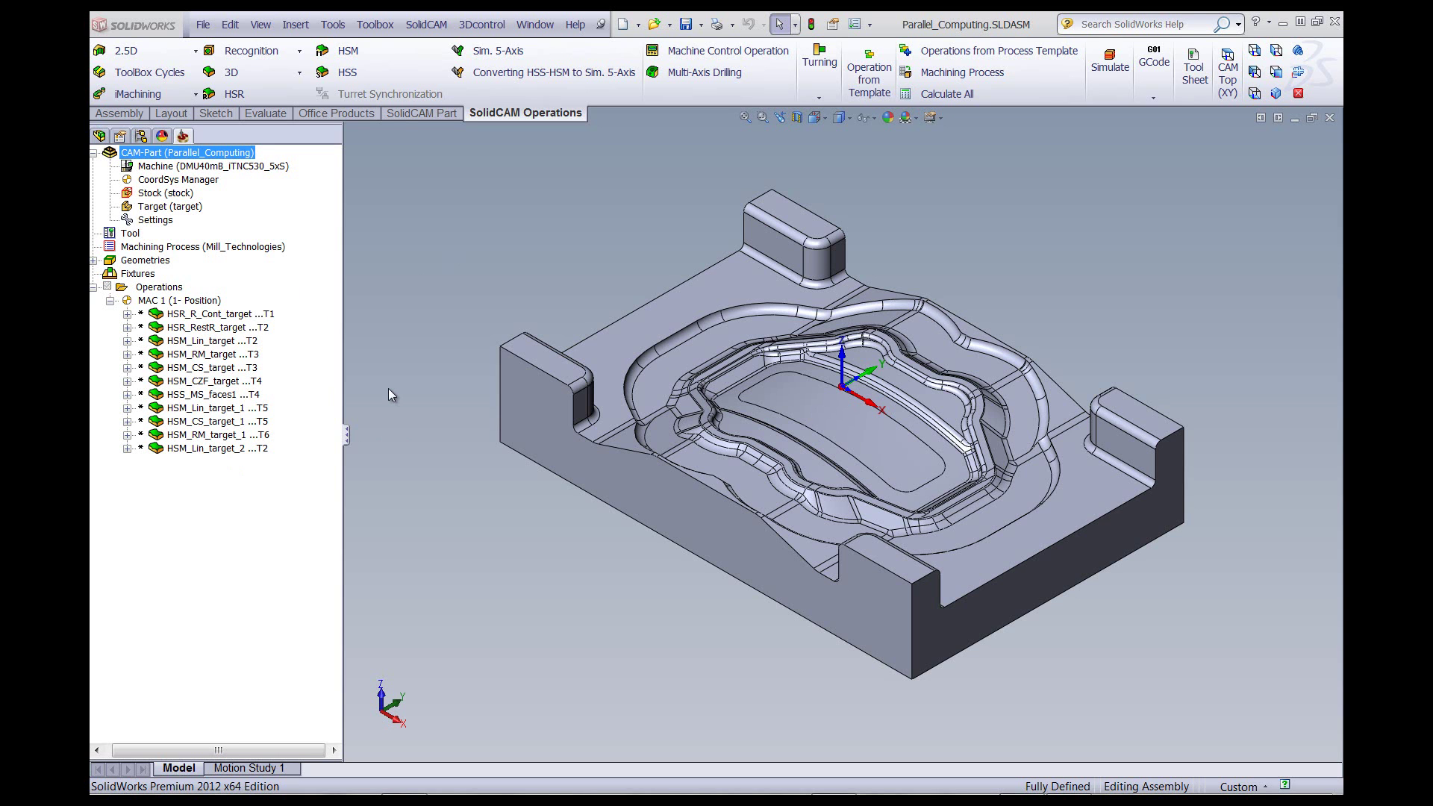
{"action": "right_click", "coordinate": [157, 287]}
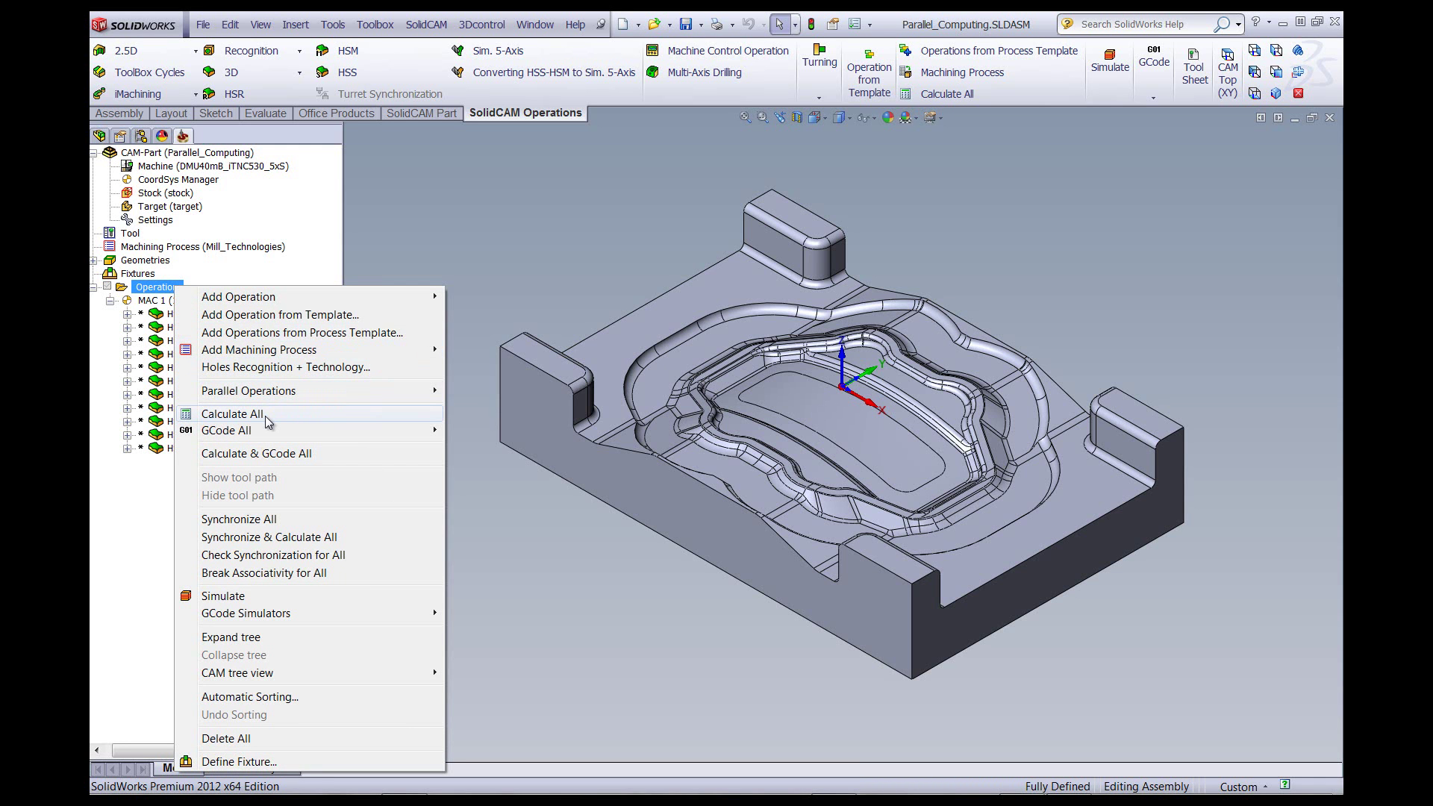
{"action": "left_click", "coordinate": [414, 216]}
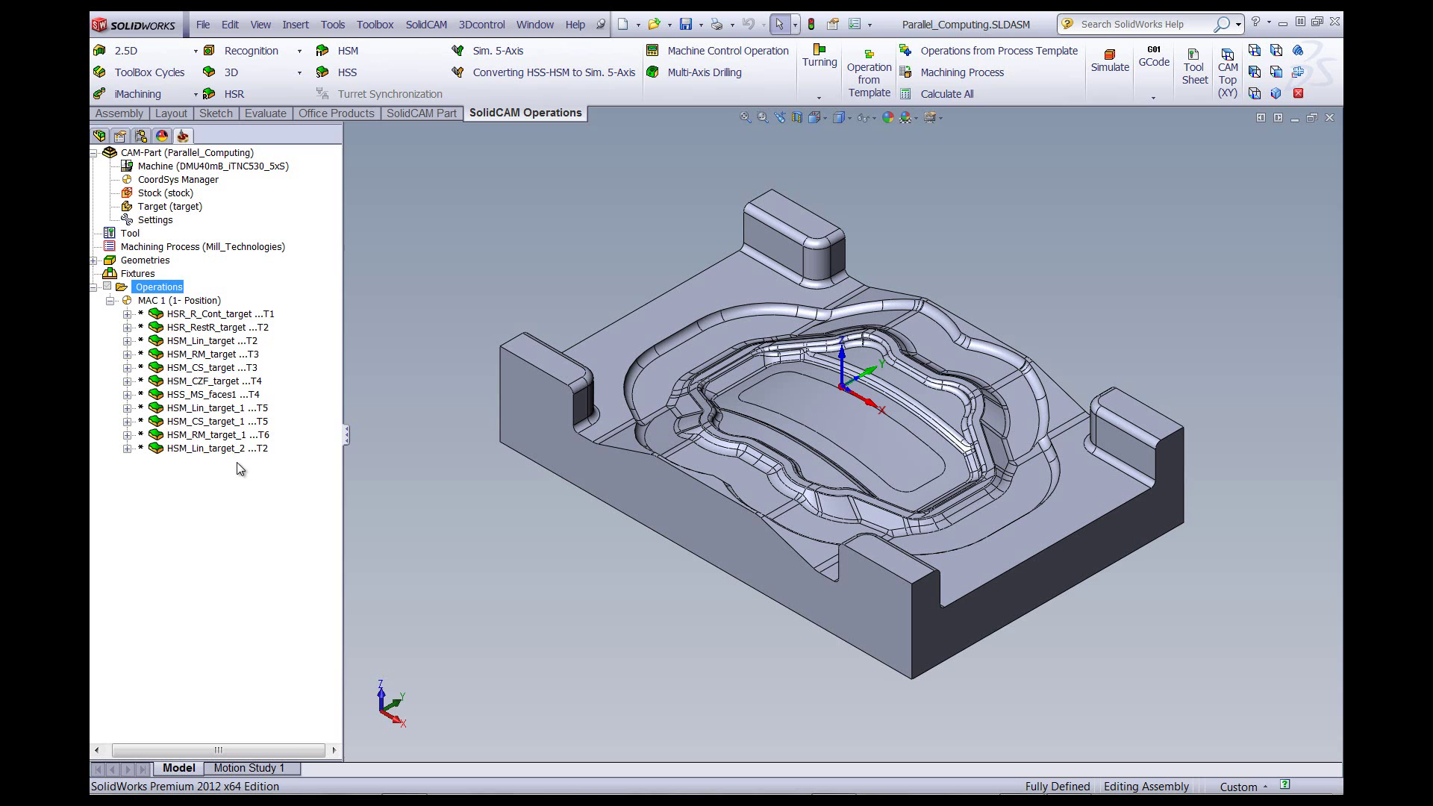
- Bring up the Parallel Operations commands for all operations
{"action": "right_click", "coordinate": [163, 291]}
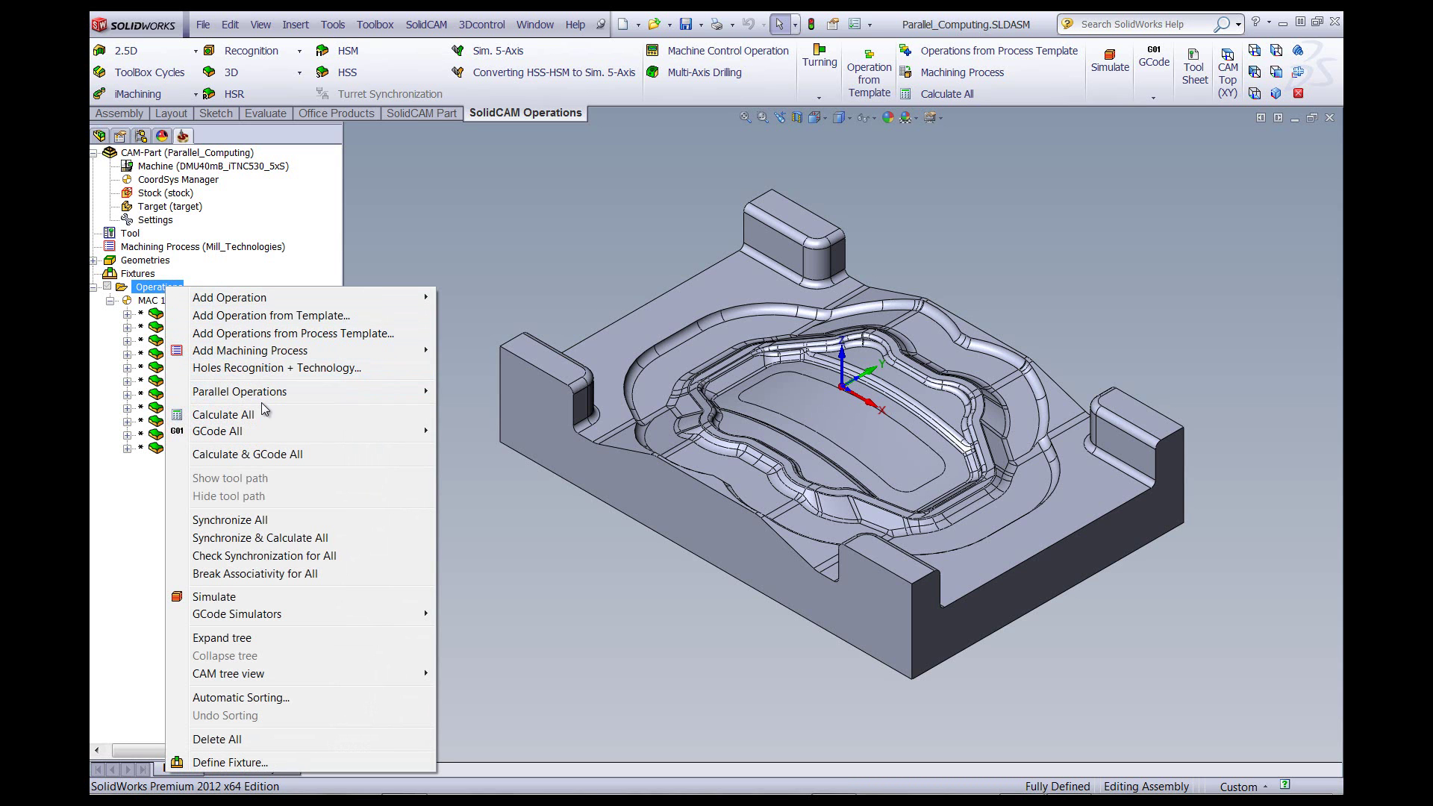
{"action": "mouse_move", "coordinate": [260, 395]}
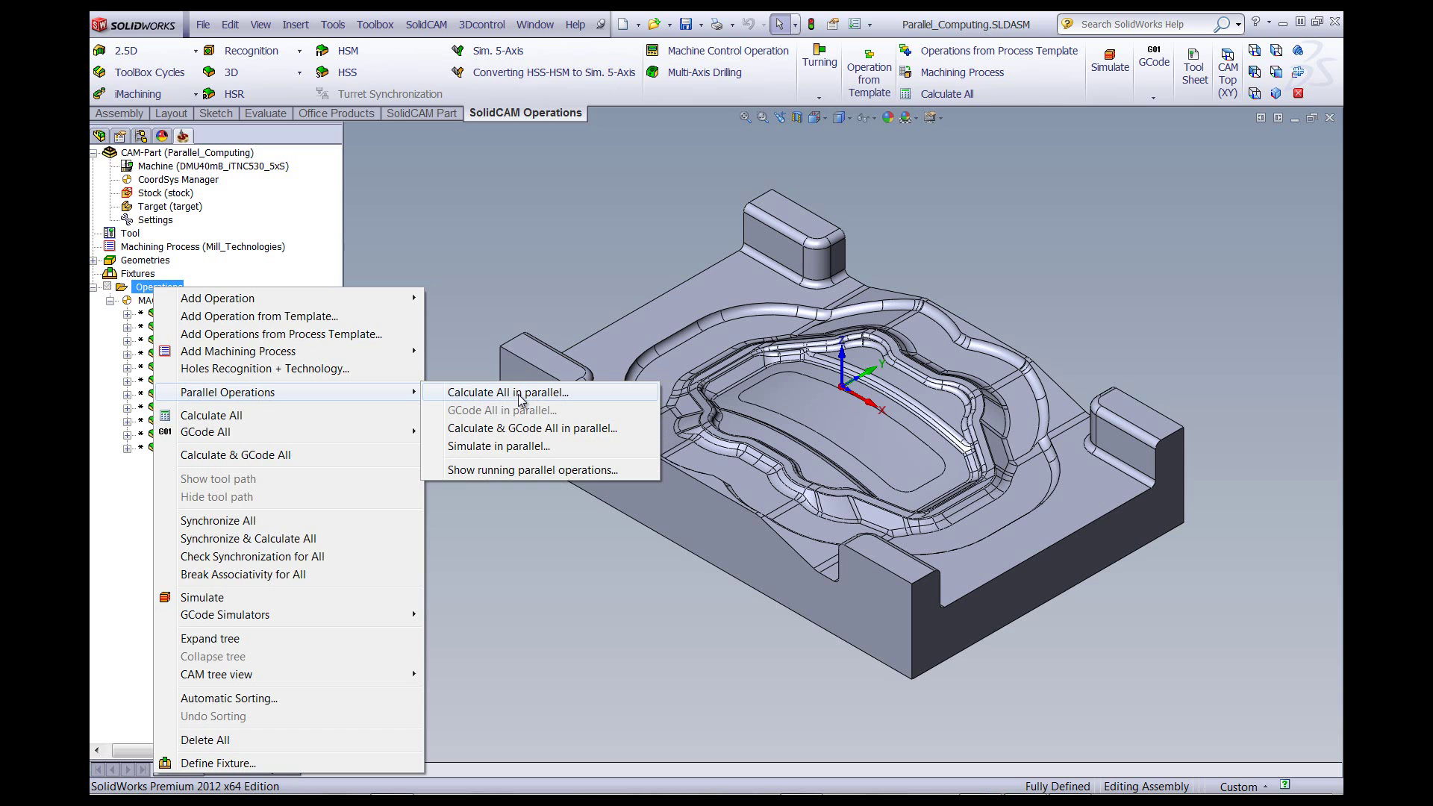
- Start Calculate All in parallel and place Task Manager beside its settings
{"action": "left_click", "coordinate": [520, 400]}
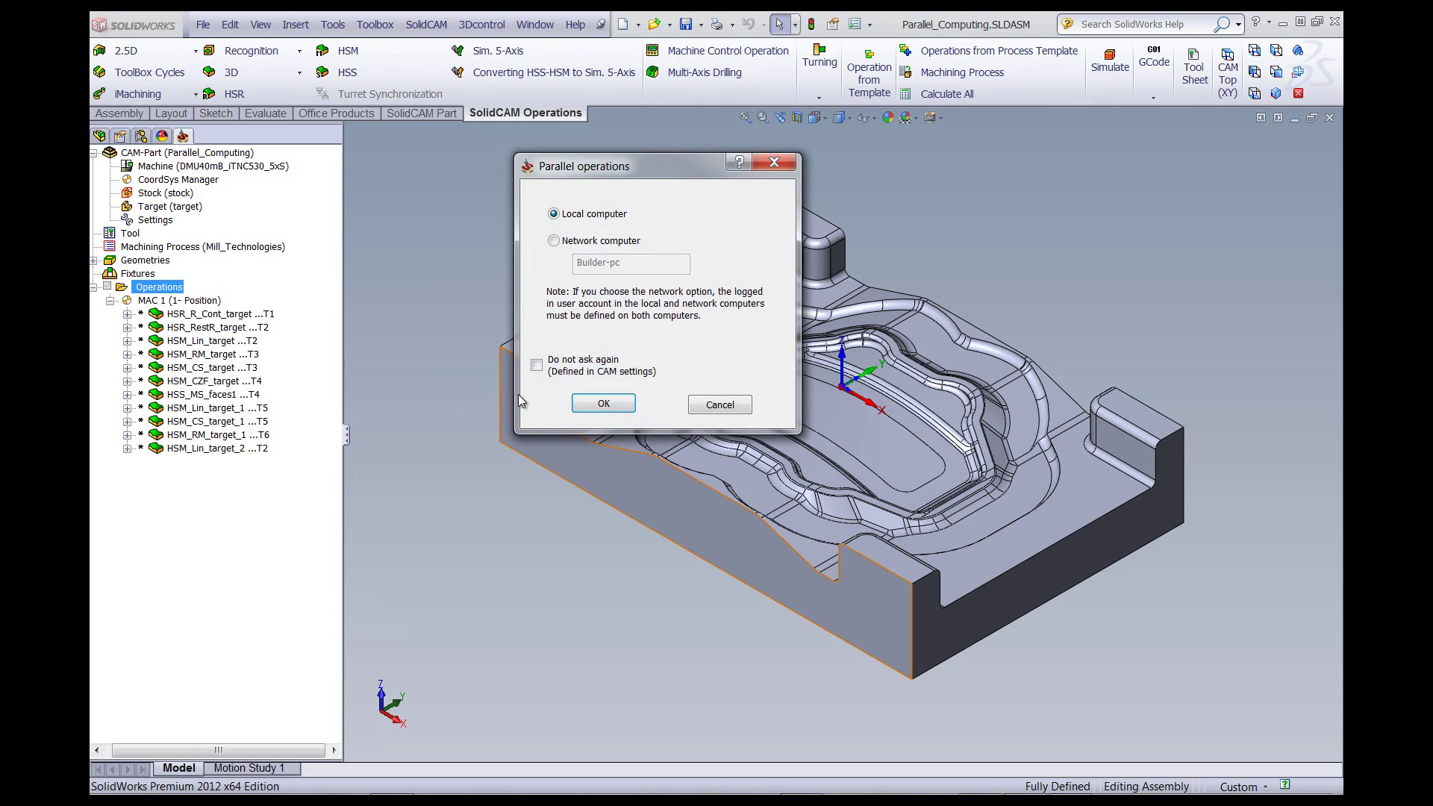
{"action": "left_click_drag", "start_coordinate": [649, 161], "coordinate": [580, 181]}
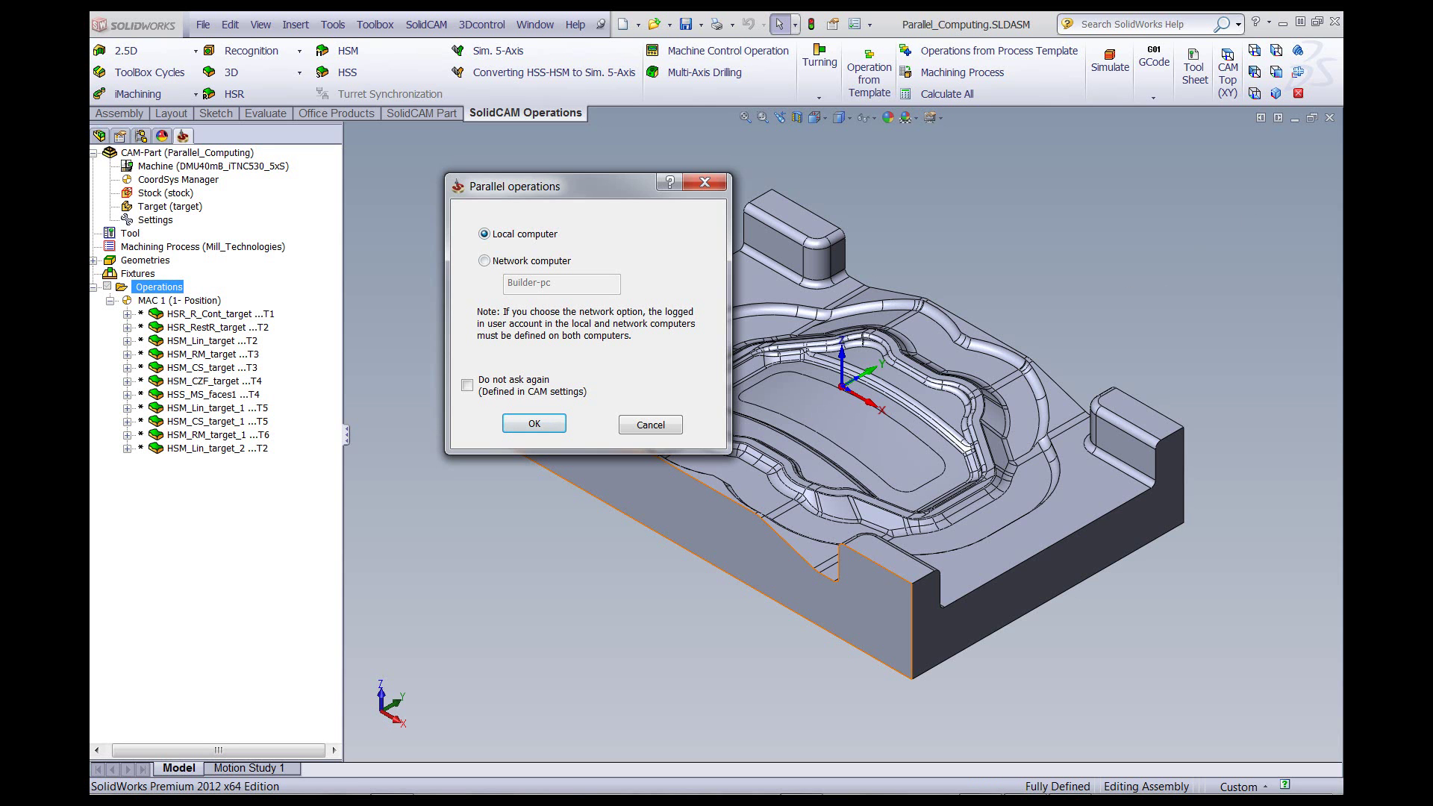
{"action": "key", "text": "ctrl+shift+Escape"}
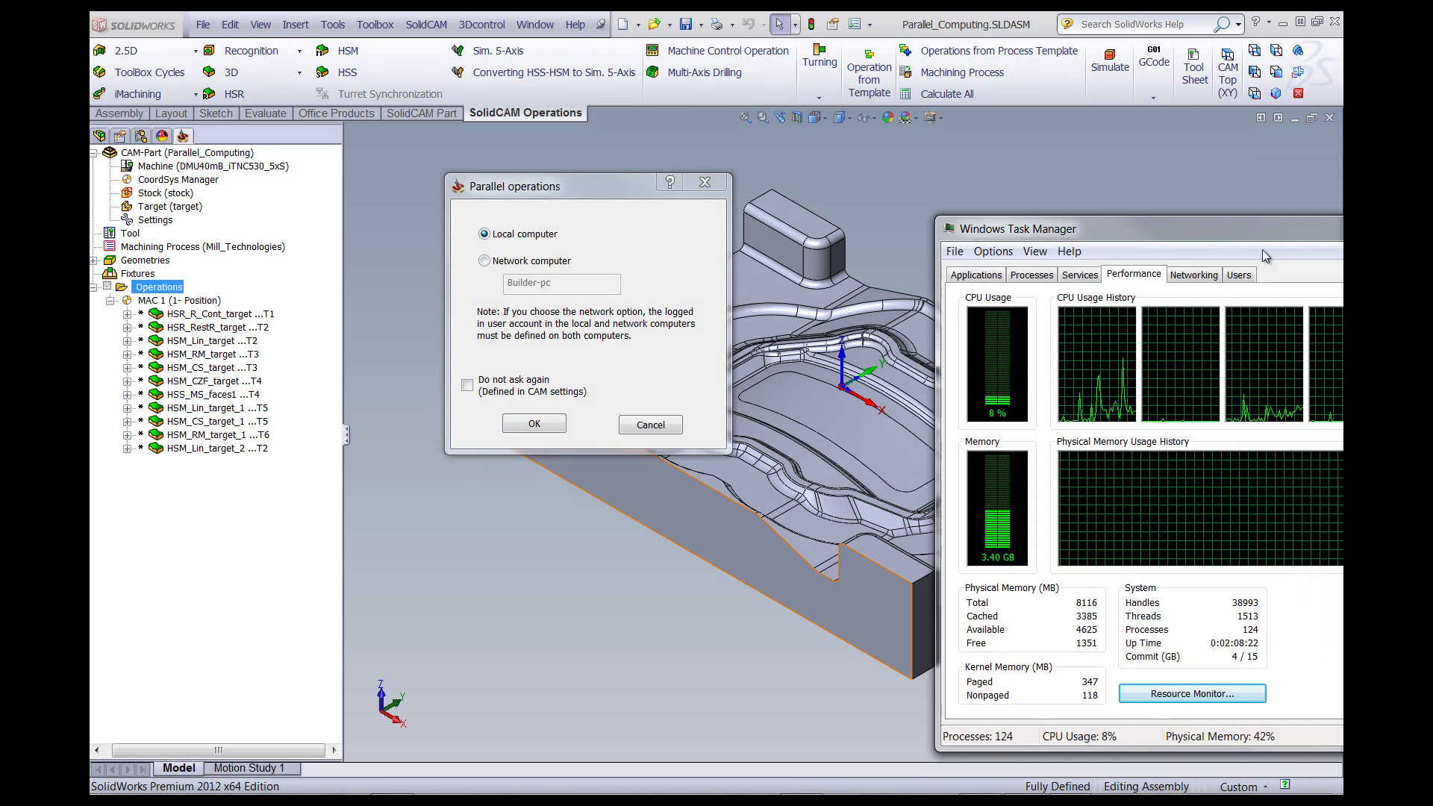
{"action": "left_click_drag", "start_coordinate": [1263, 230], "coordinate": [755, 159]}
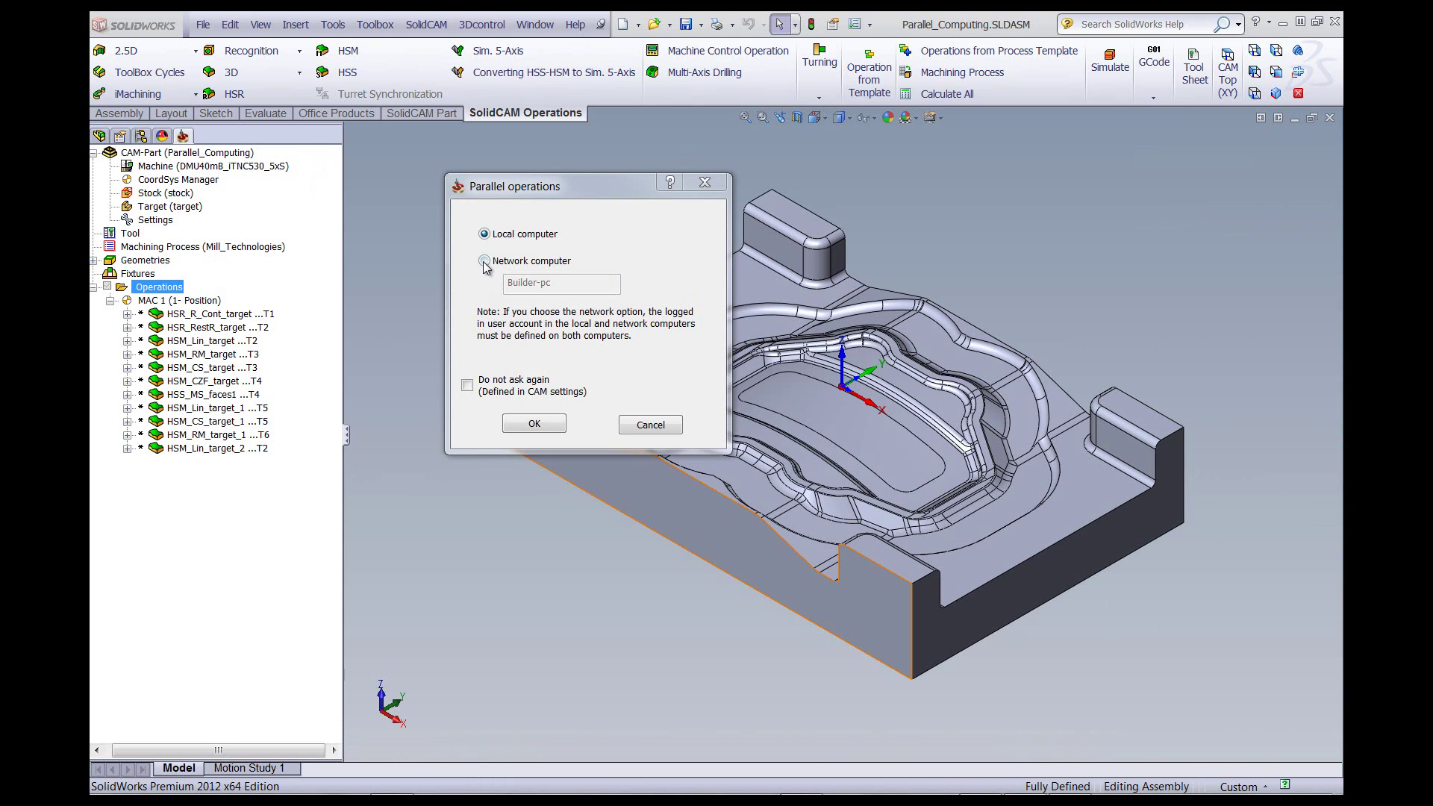
- Try Network computer, then run the parallel calculation on the local computer
{"action": "left_click", "coordinate": [485, 263]}
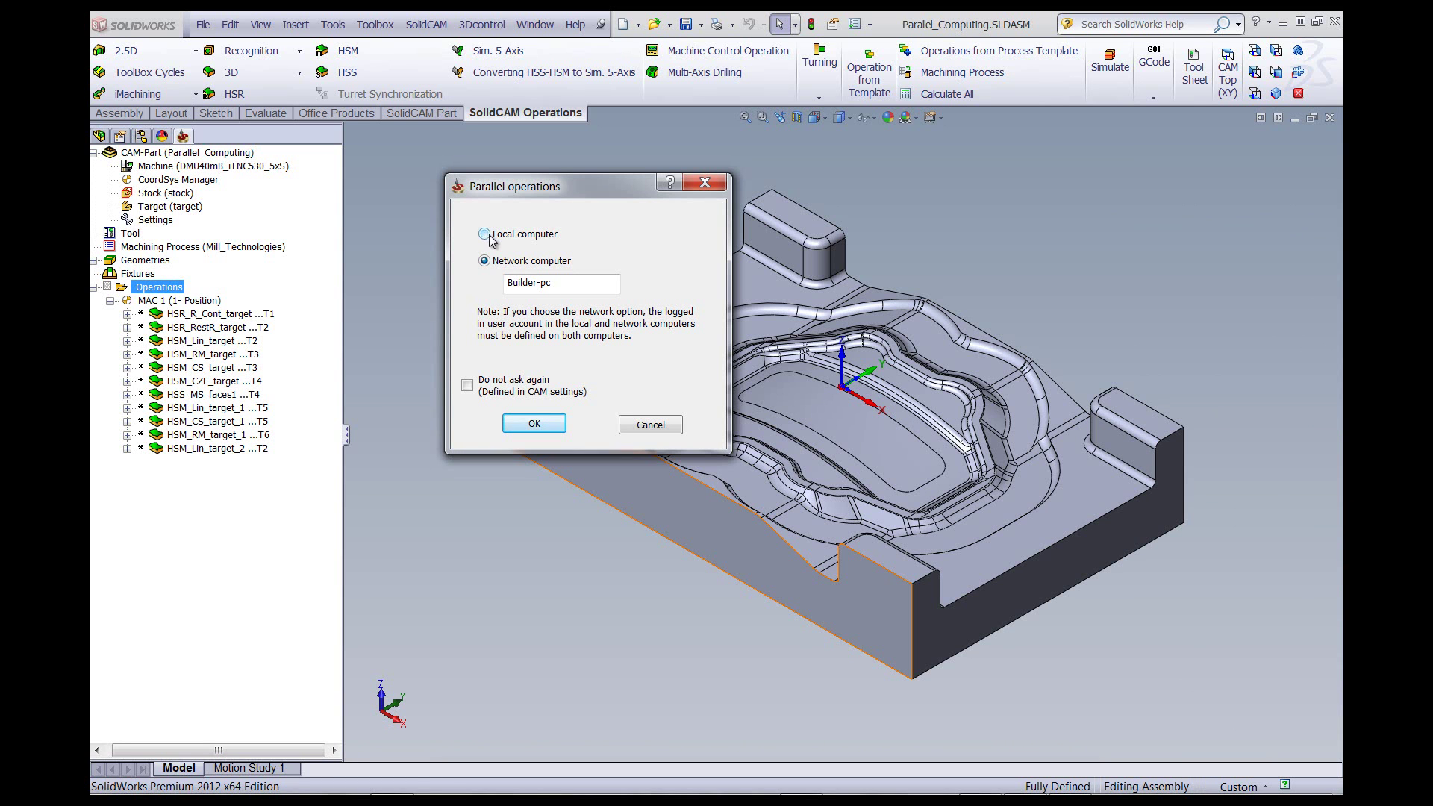
{"action": "left_click", "coordinate": [486, 235]}
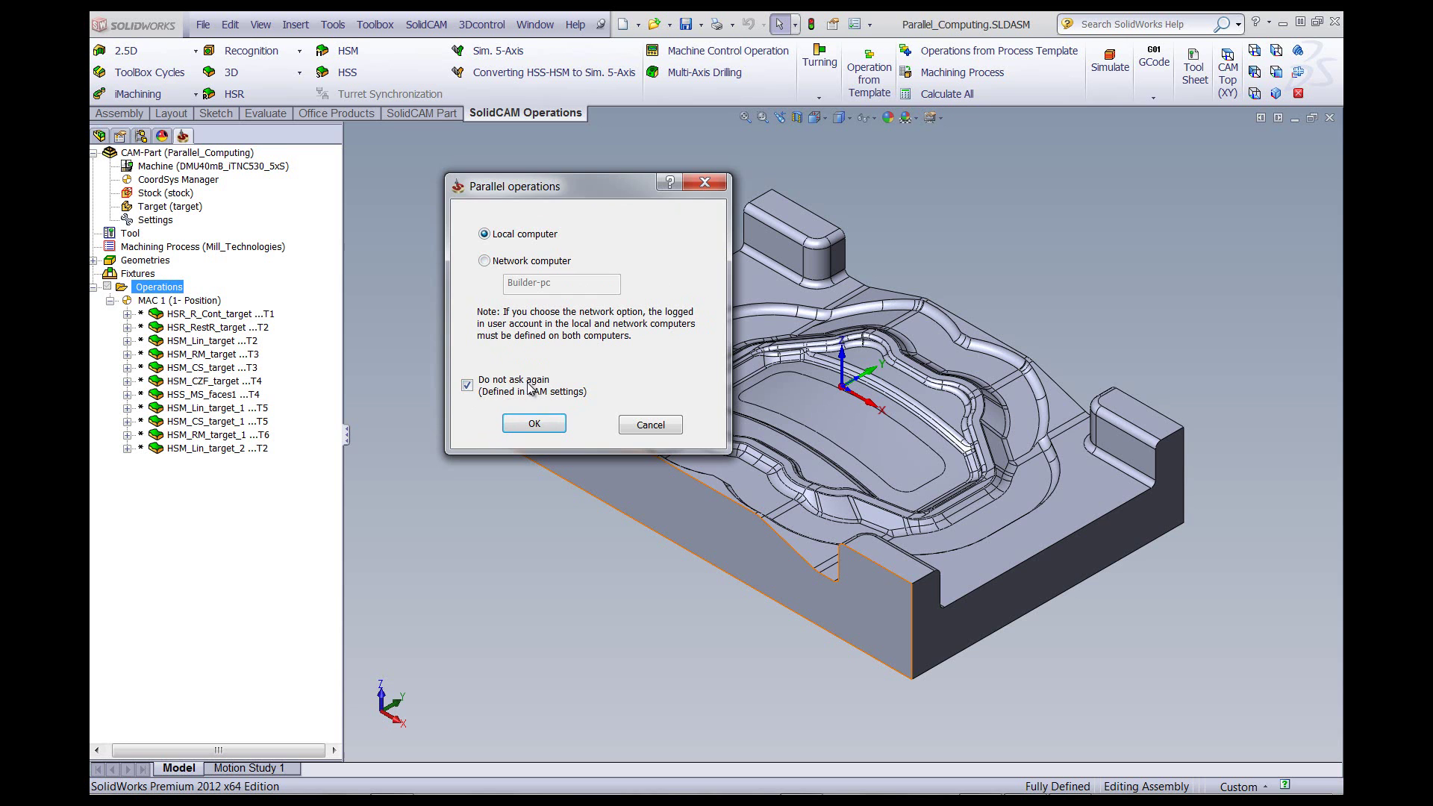
{"action": "left_click", "coordinate": [535, 423]}
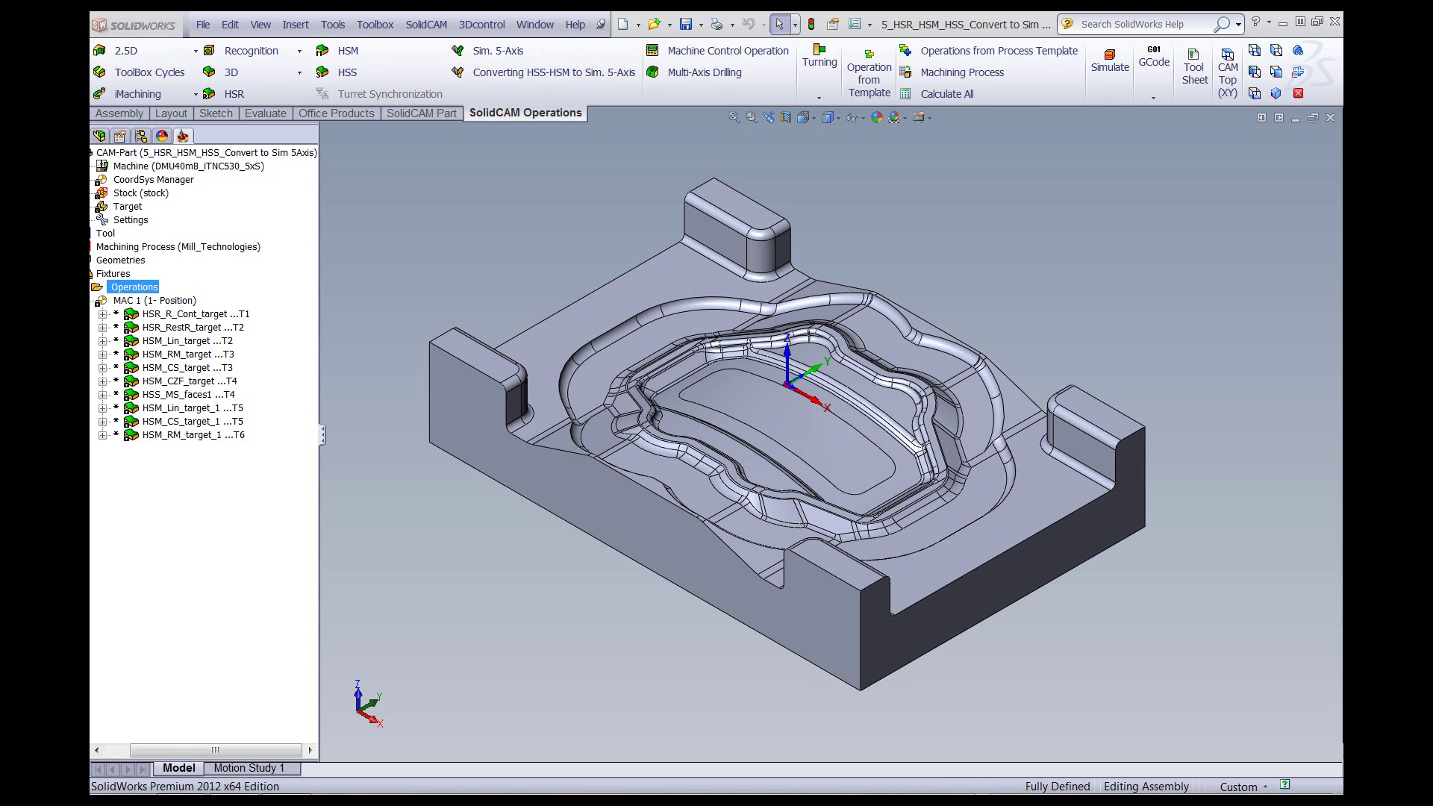
- Open Task Manager to watch all eight CPU cores reach 96% usage
{"action": "key", "text": "ctrl+shift+Escape"}
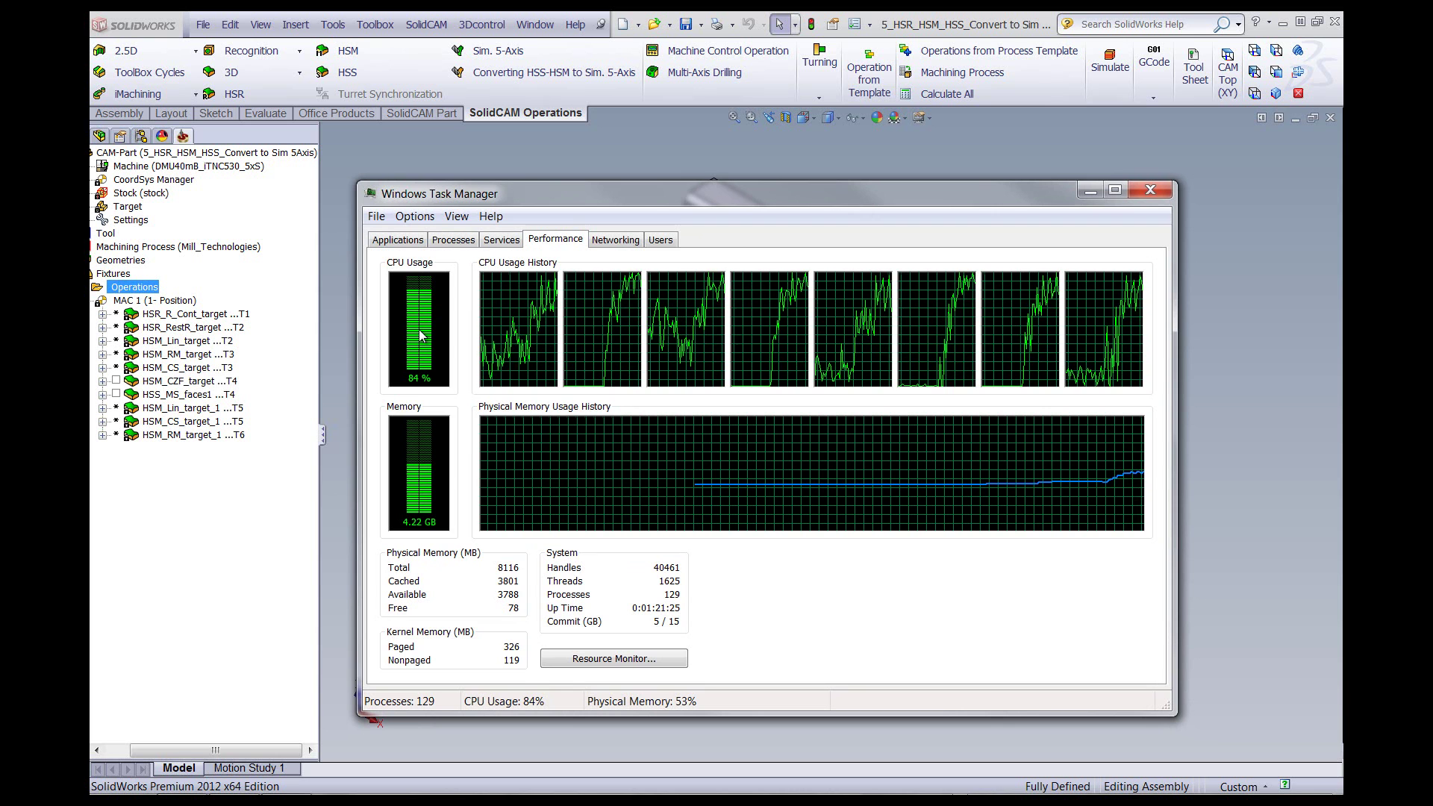
- List running parallel operations, with HSM_Lin_target_1 running and two starting, then close it
{"action": "right_click", "coordinate": [149, 289]}
{"action": "mouse_move", "coordinate": [209, 388]}
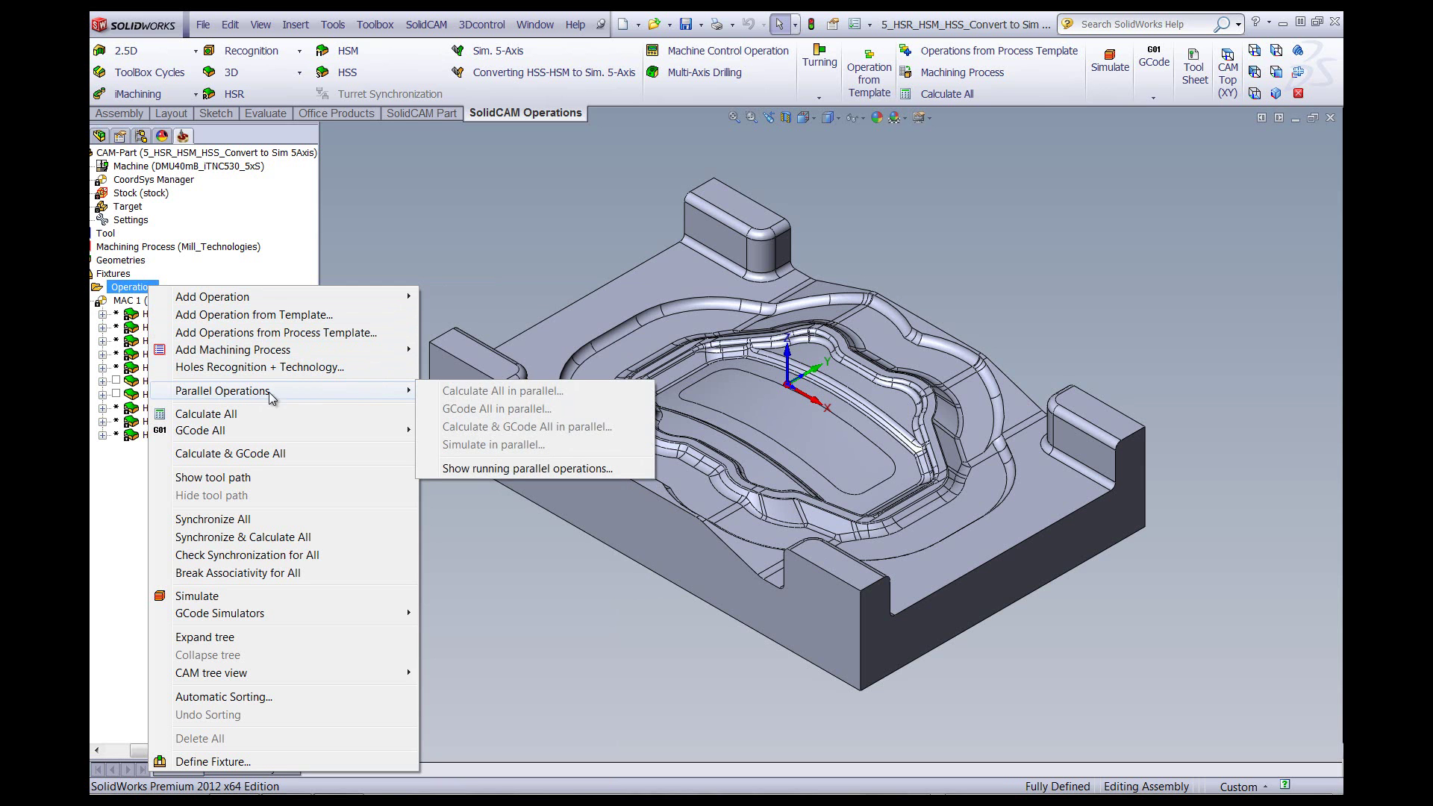
{"action": "left_click", "coordinate": [506, 470]}
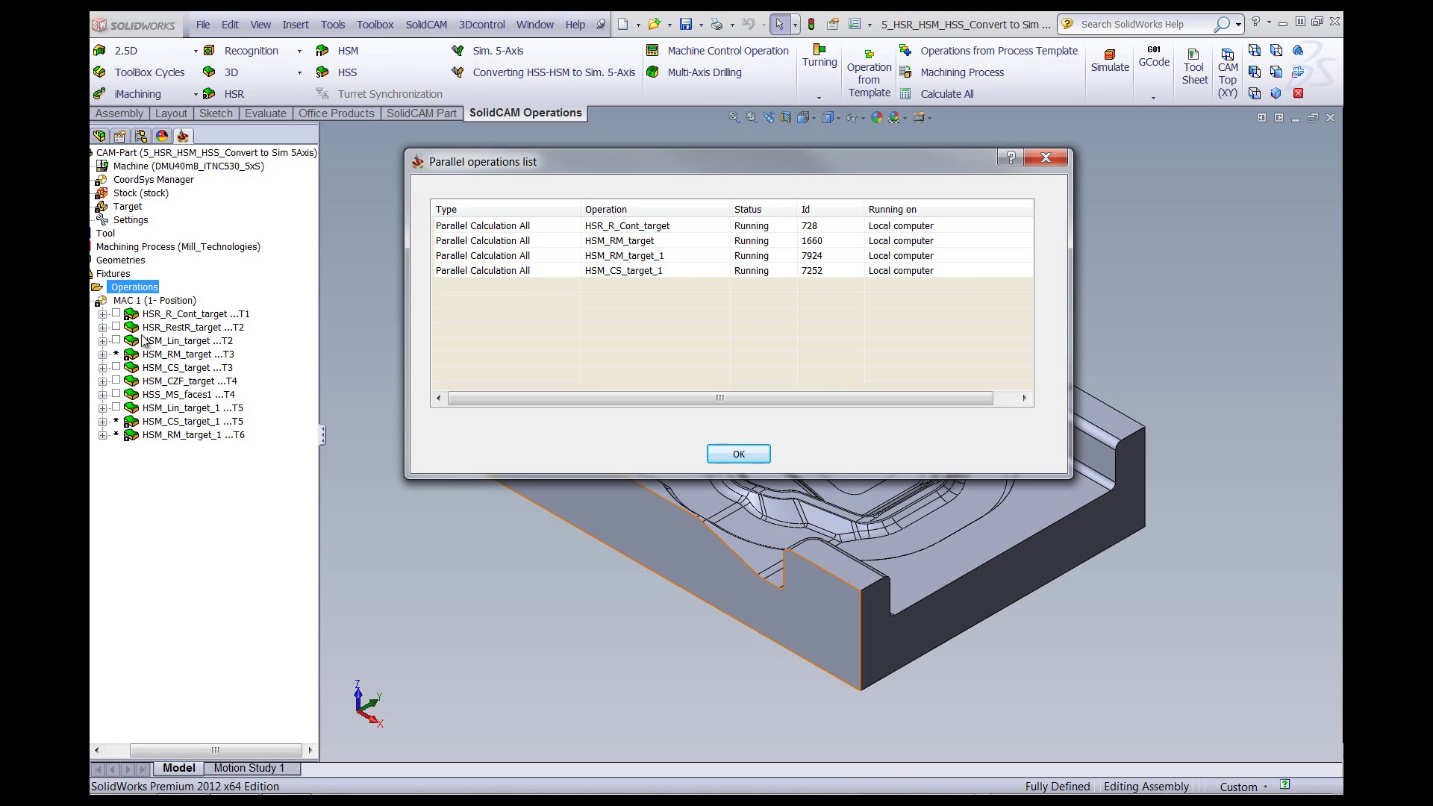
{"action": "left_click", "coordinate": [748, 458]}
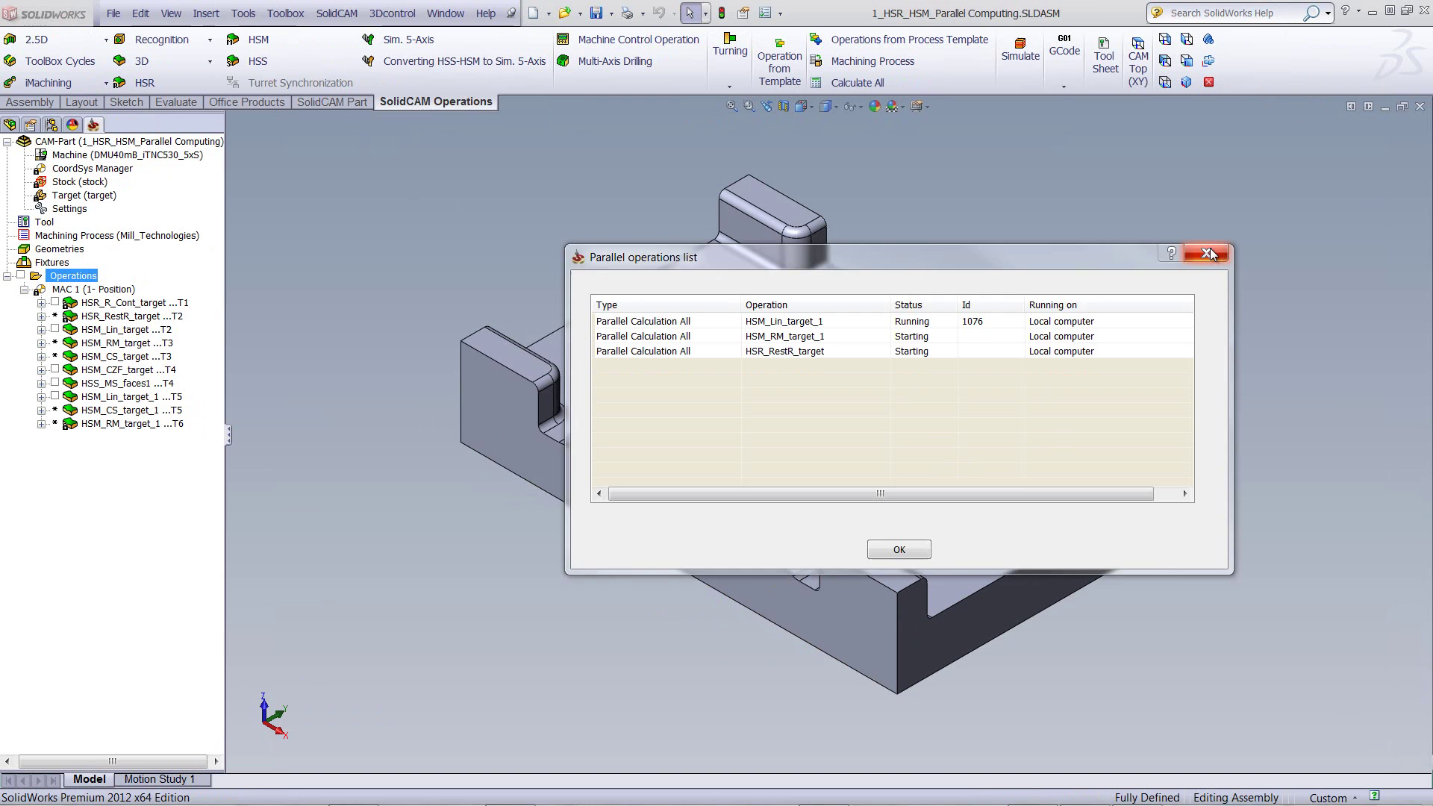
- Close the running operations list and dismiss the Operations menu
{"action": "left_click", "coordinate": [1208, 254]}
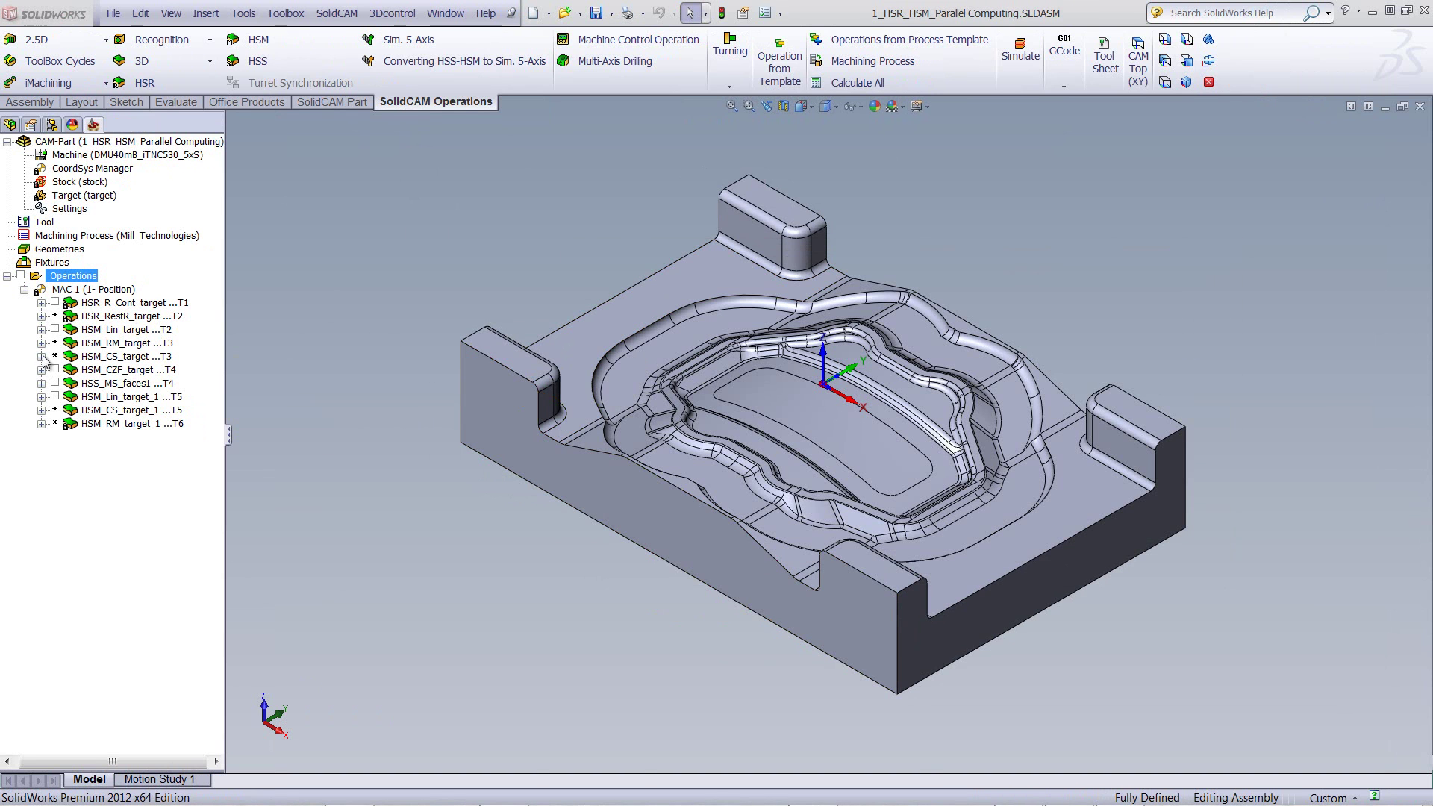
{"action": "right_click", "coordinate": [75, 276]}
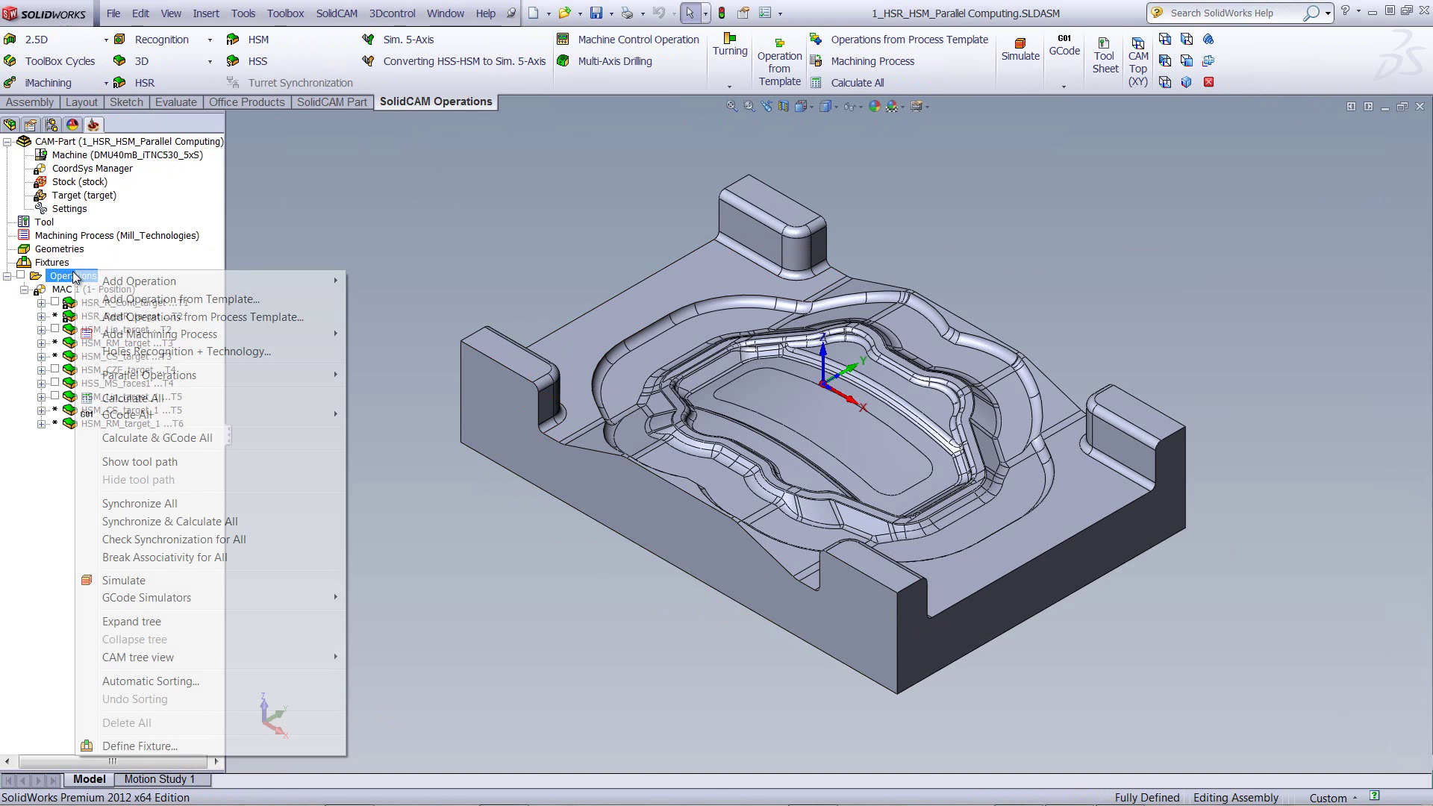
{"action": "left_click", "coordinate": [302, 199]}
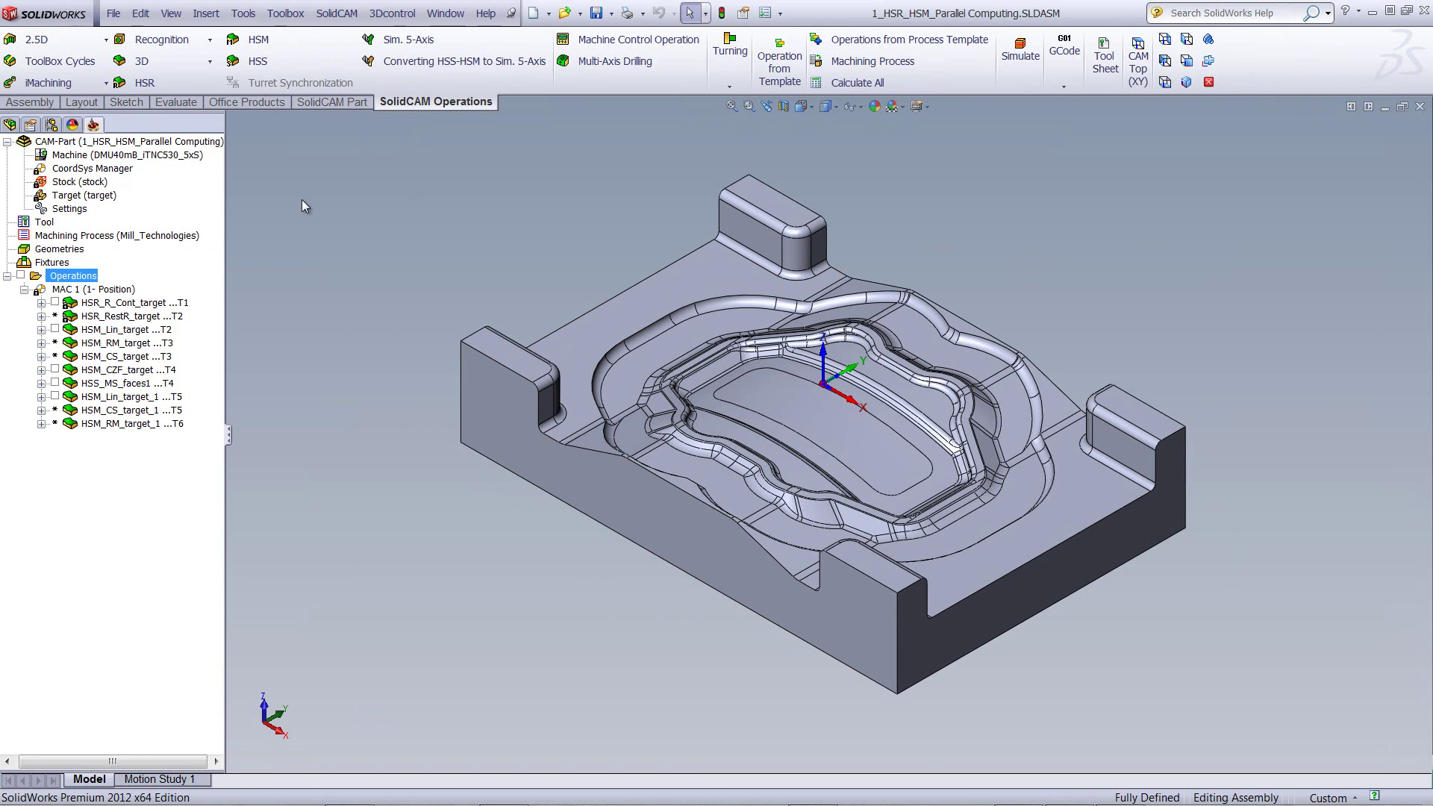
- Create HSM rest-machining operation HSM_RM_target_2 with 0.1 step over and parallel-calculate it
{"action": "left_click", "coordinate": [260, 41]}
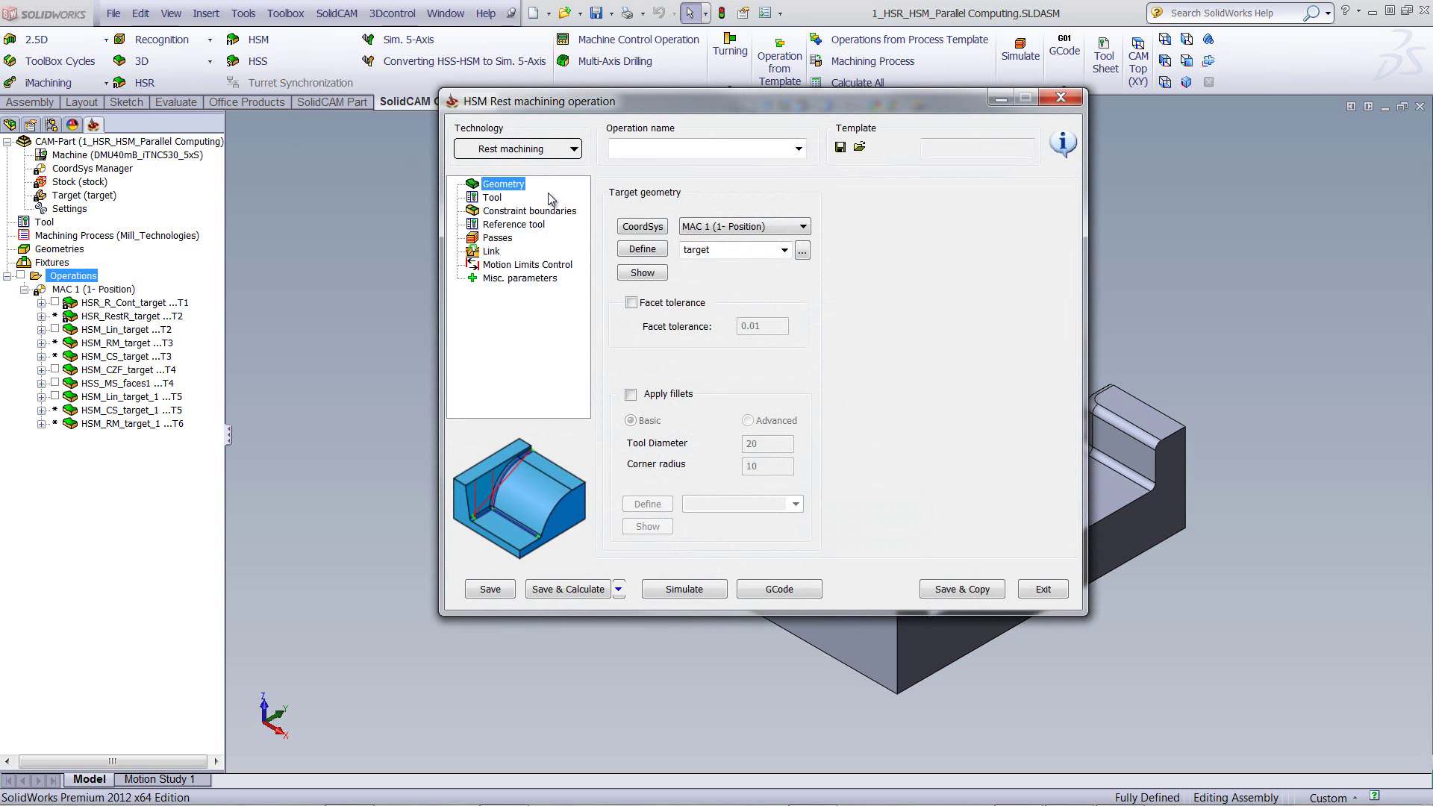
{"action": "left_click", "coordinate": [497, 199]}
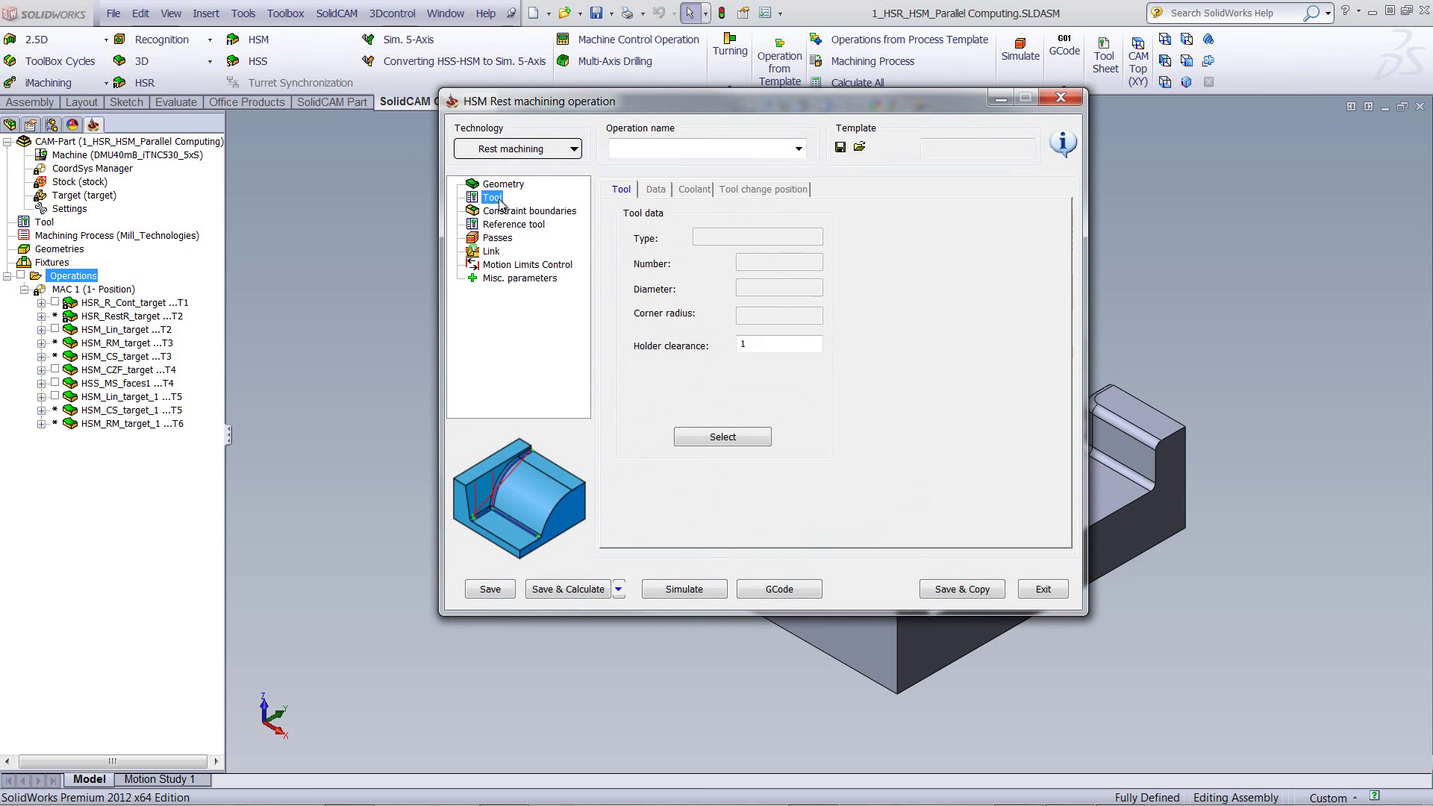
{"action": "left_click", "coordinate": [498, 226]}
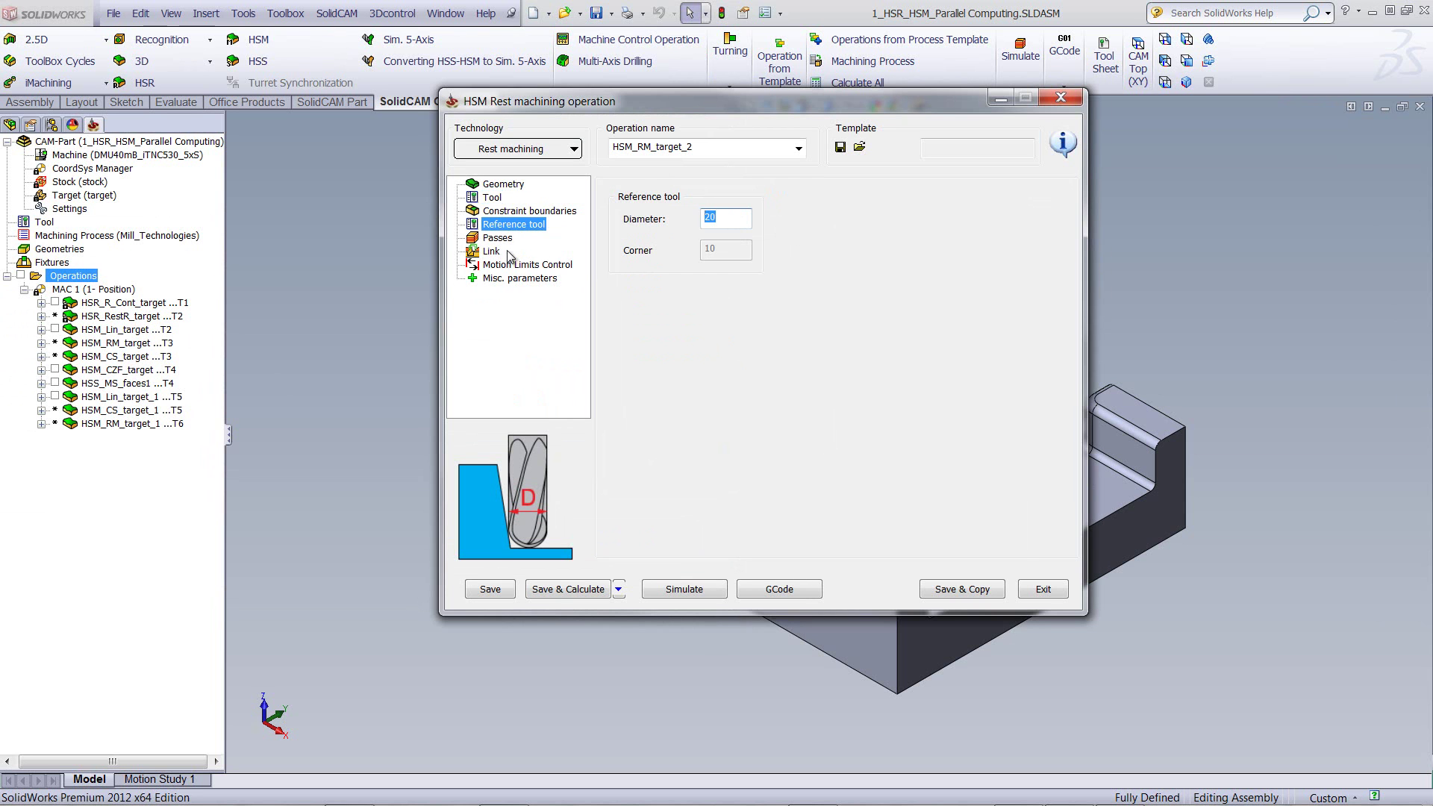
{"action": "left_click", "coordinate": [498, 238]}
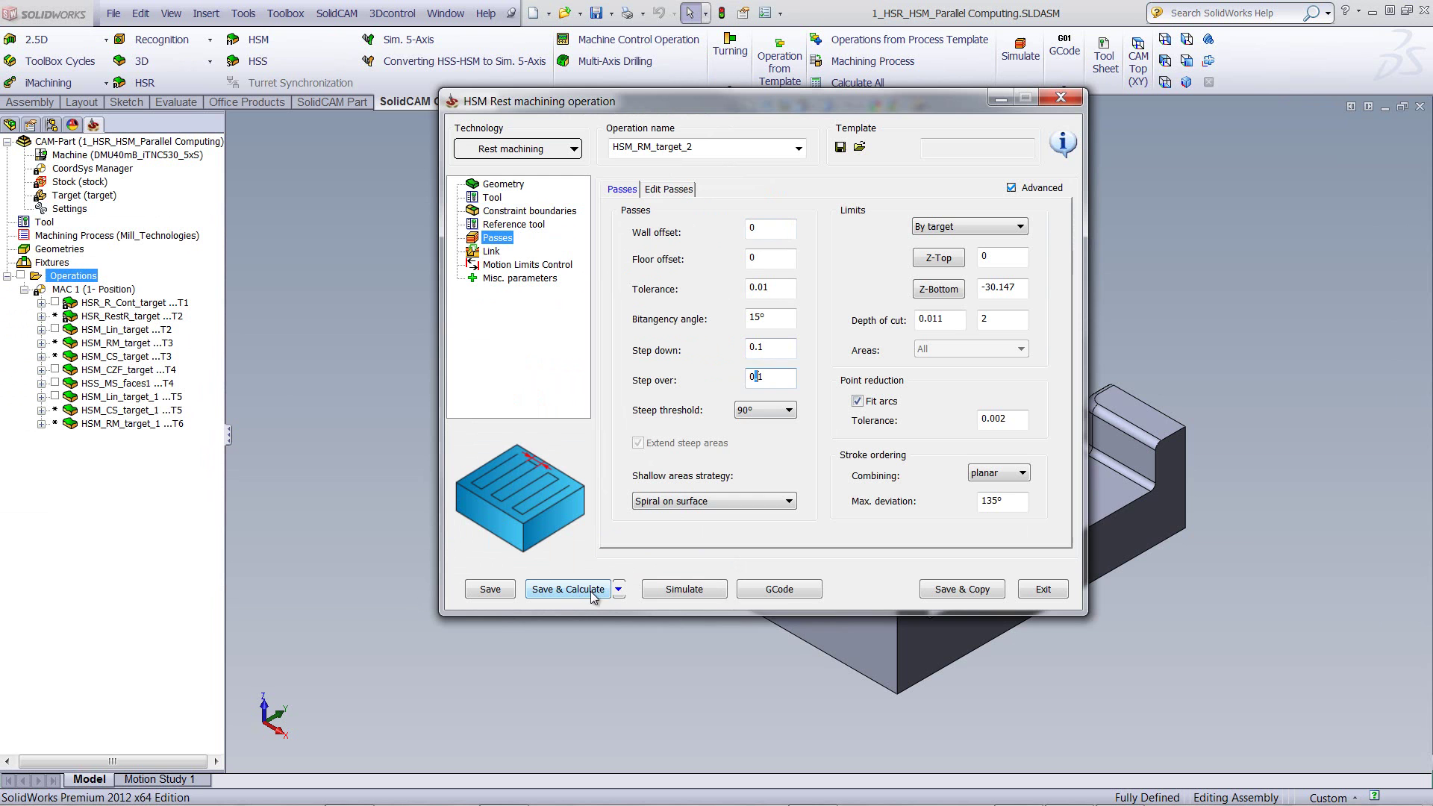
{"action": "left_click", "coordinate": [618, 589]}
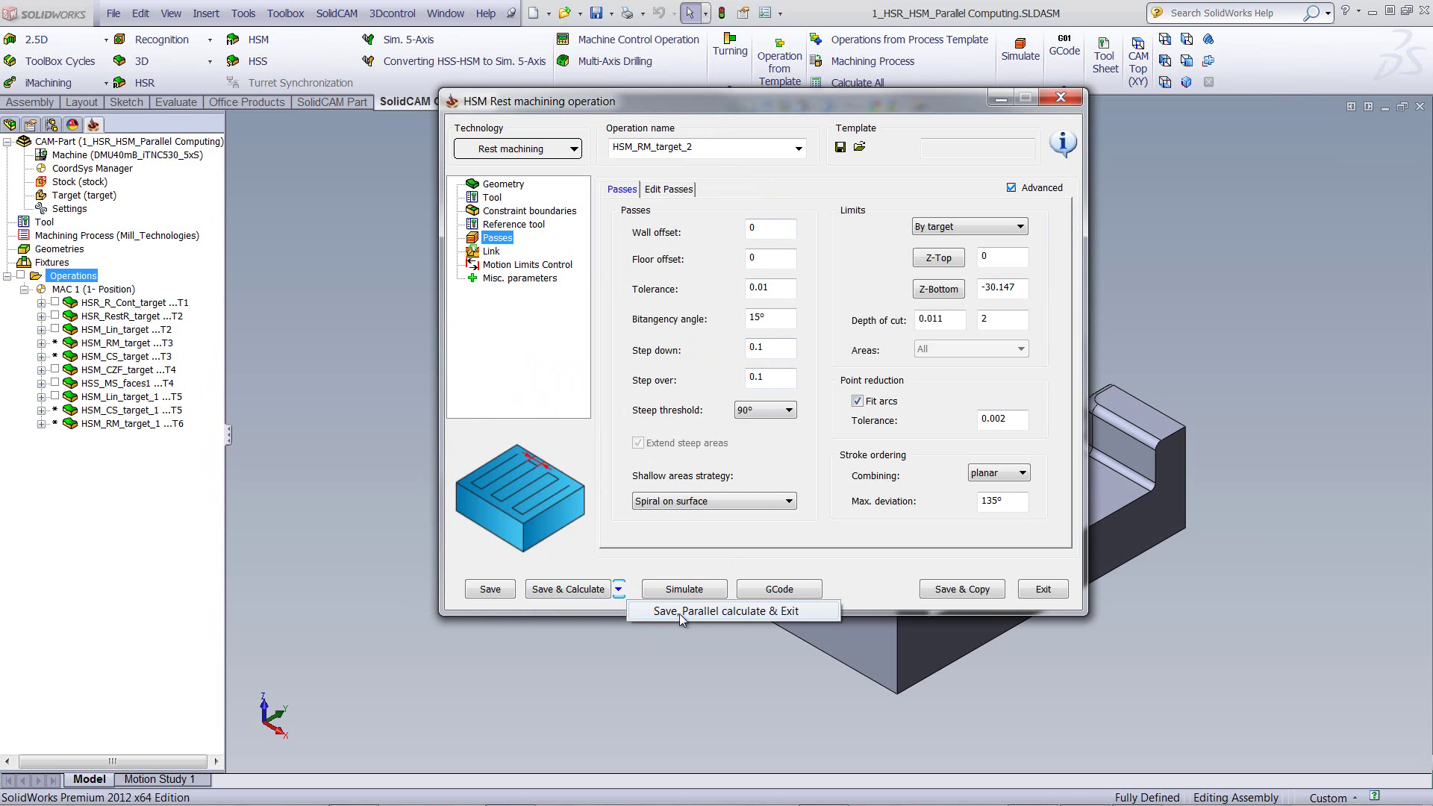
{"action": "left_click", "coordinate": [679, 611]}
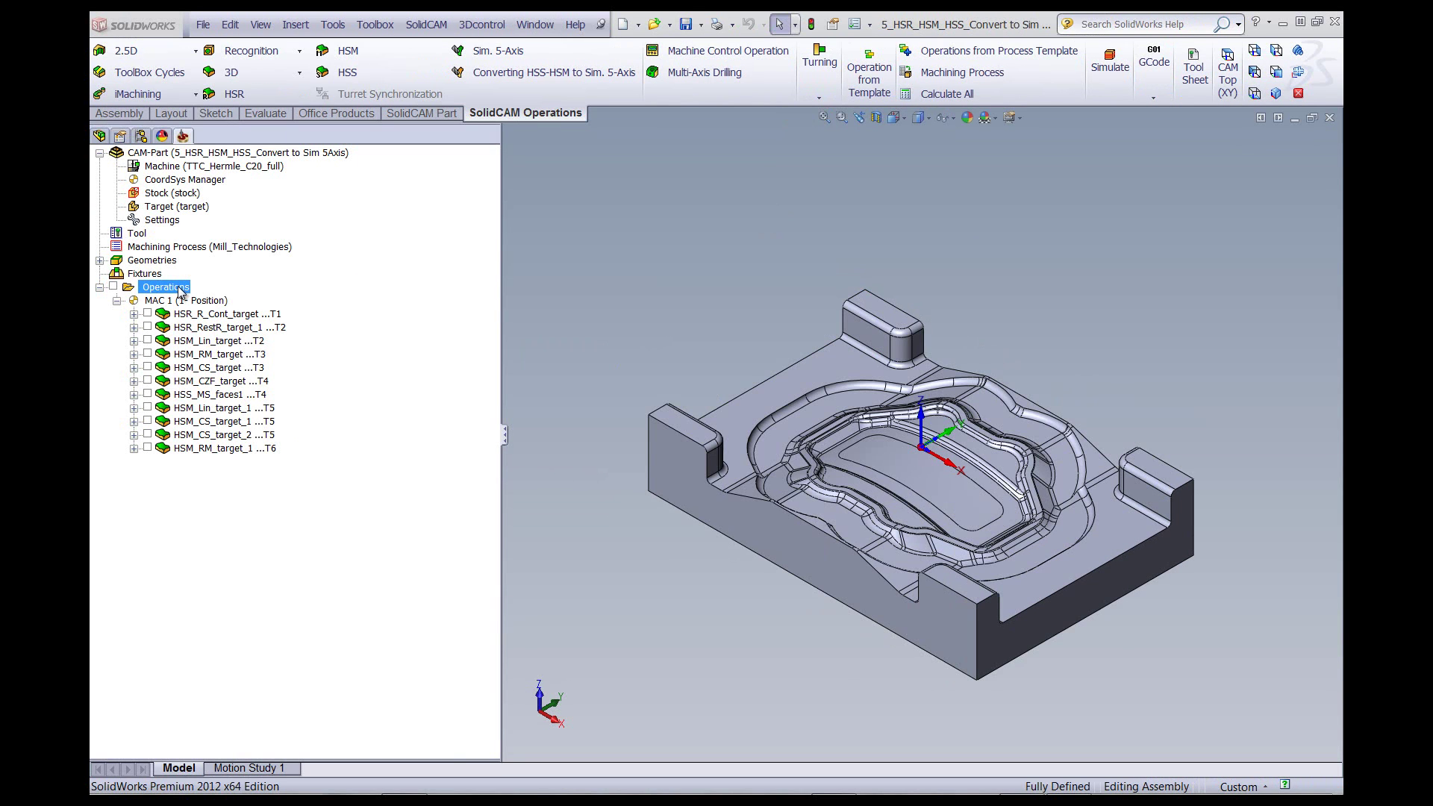
- Generate G-code for all operations in parallel, then show the Add Operation choices
{"action": "right_click", "coordinate": [179, 292]}
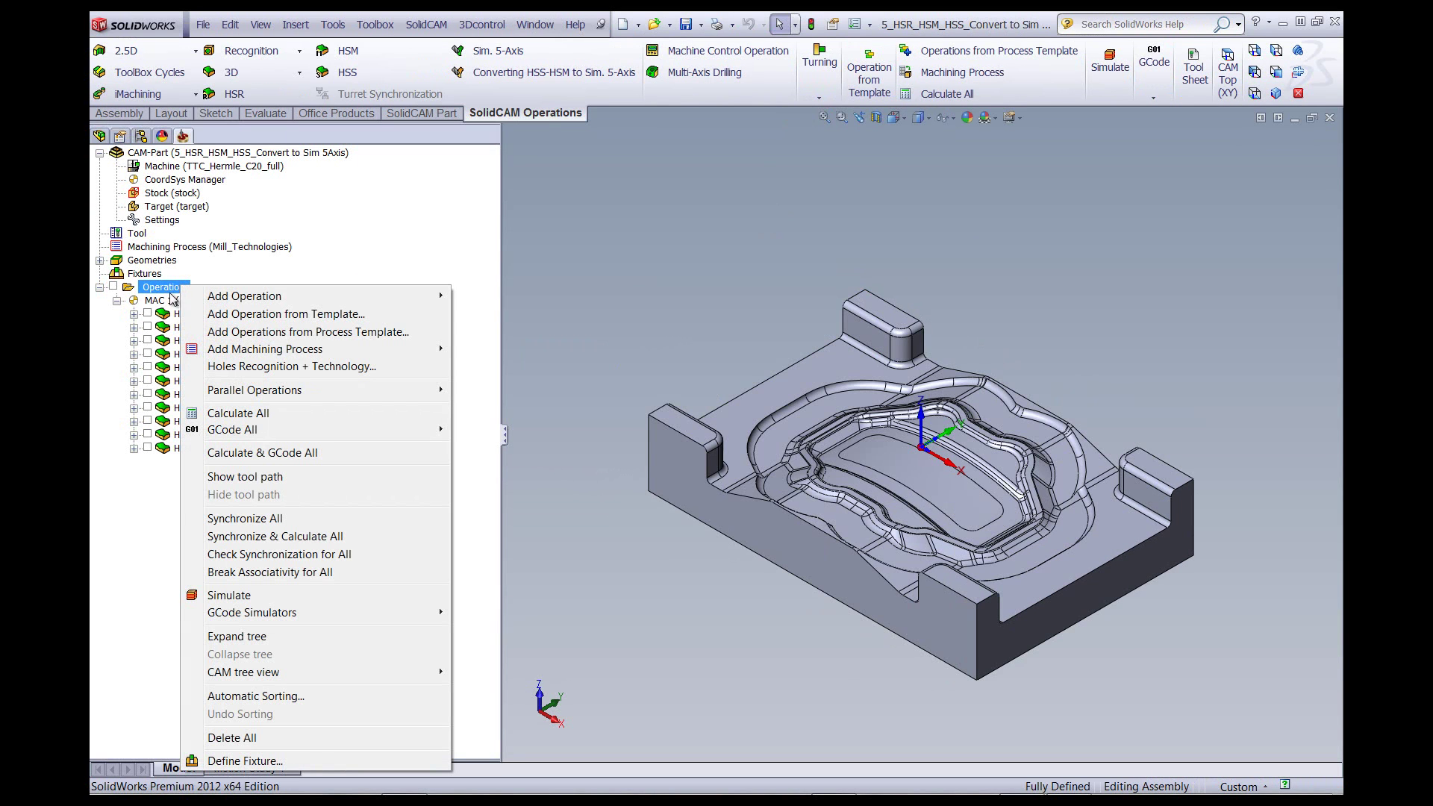
{"action": "mouse_move", "coordinate": [240, 394]}
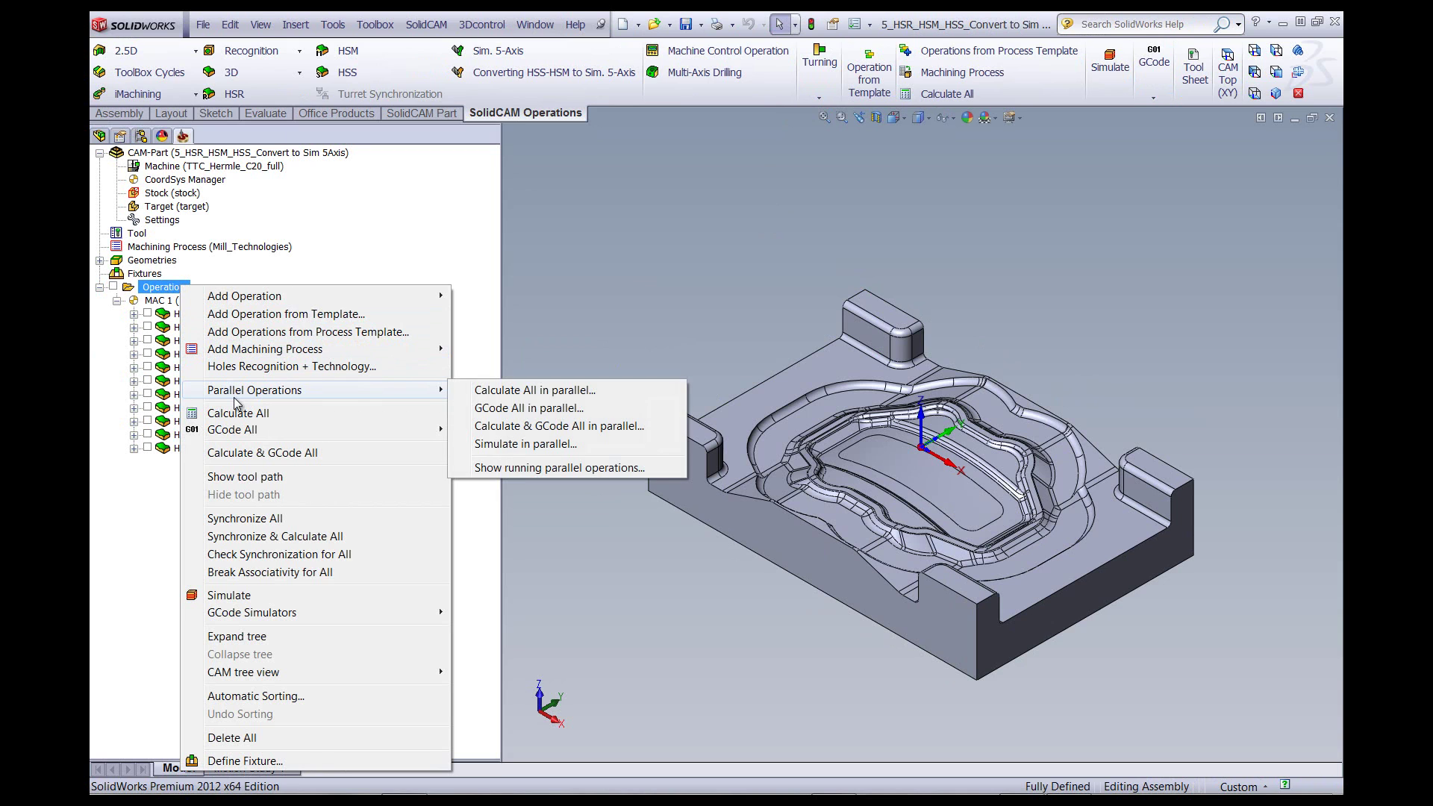
{"action": "left_click", "coordinate": [523, 409]}
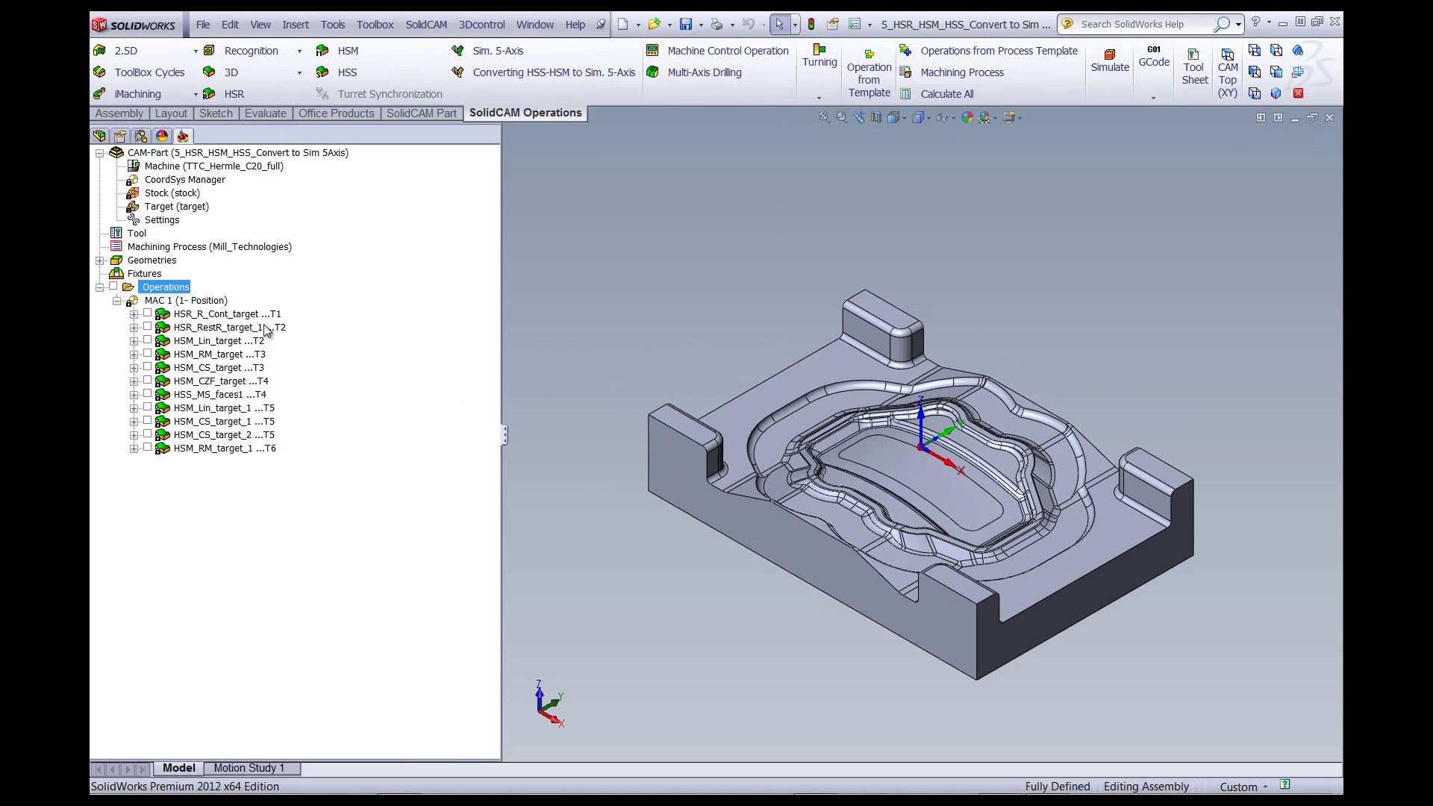
{"action": "right_click", "coordinate": [173, 291]}
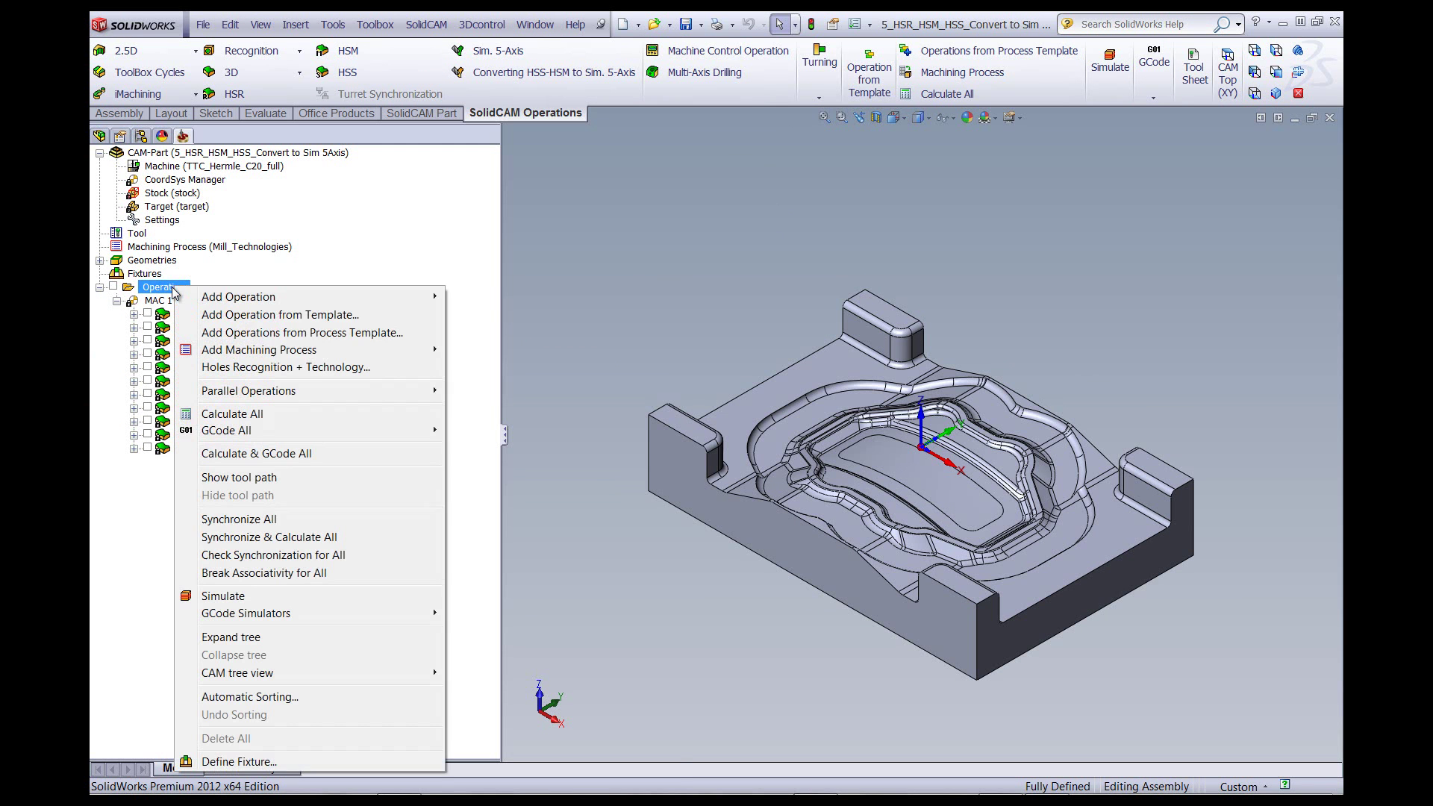
{"action": "mouse_move", "coordinate": [321, 294]}
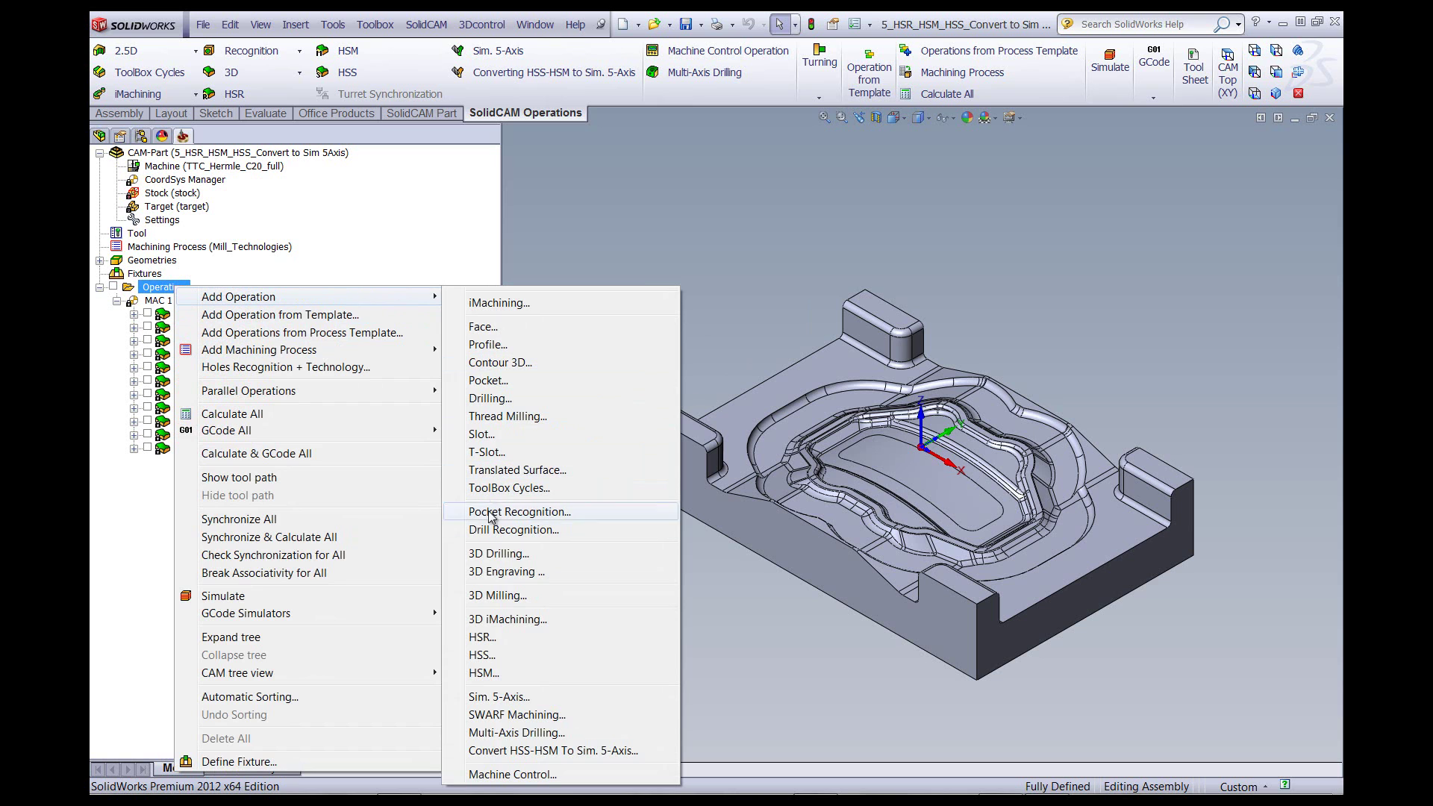
- Add a new HSR contour roughing operation targeting the 'target' geometry on MAC 1
{"action": "left_click", "coordinate": [502, 643]}
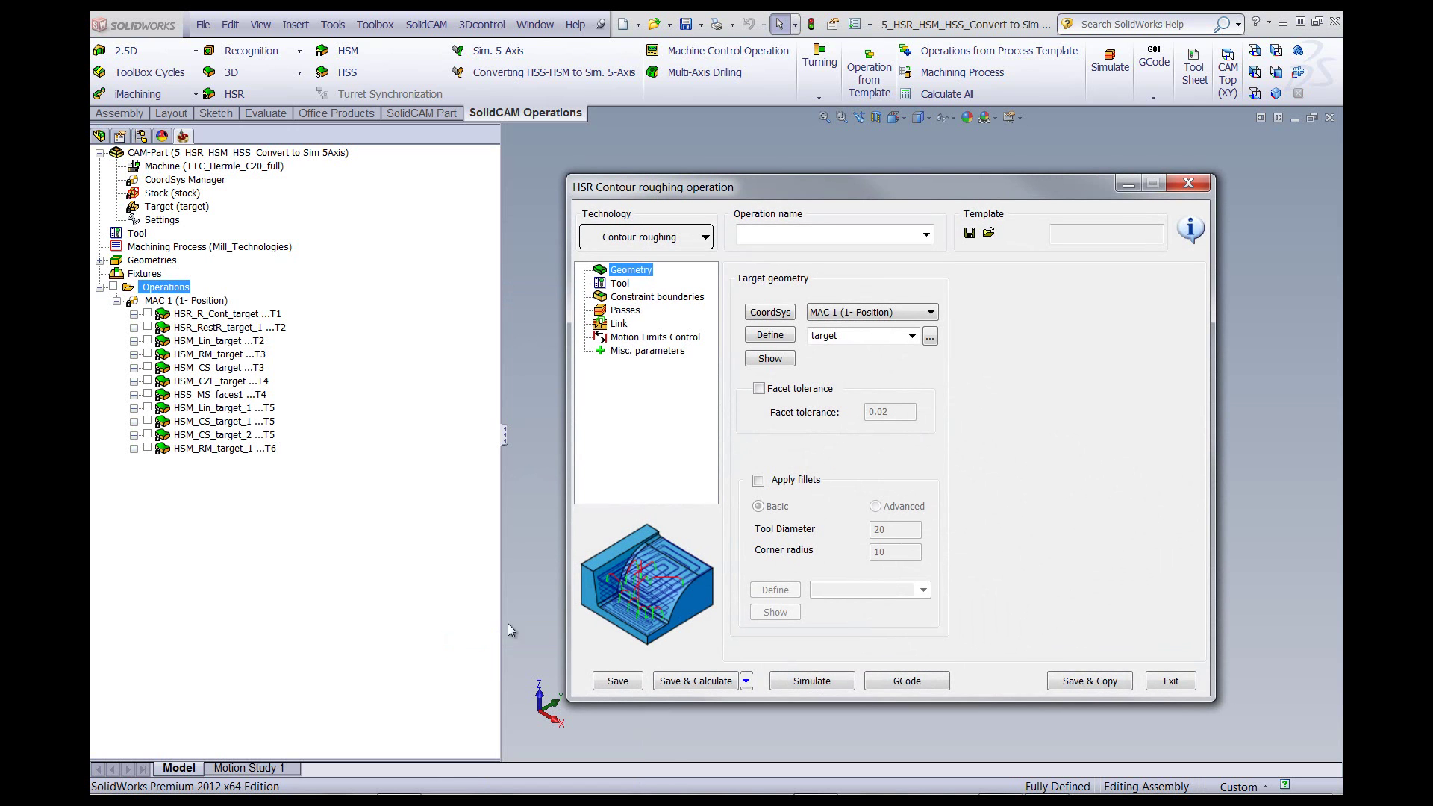